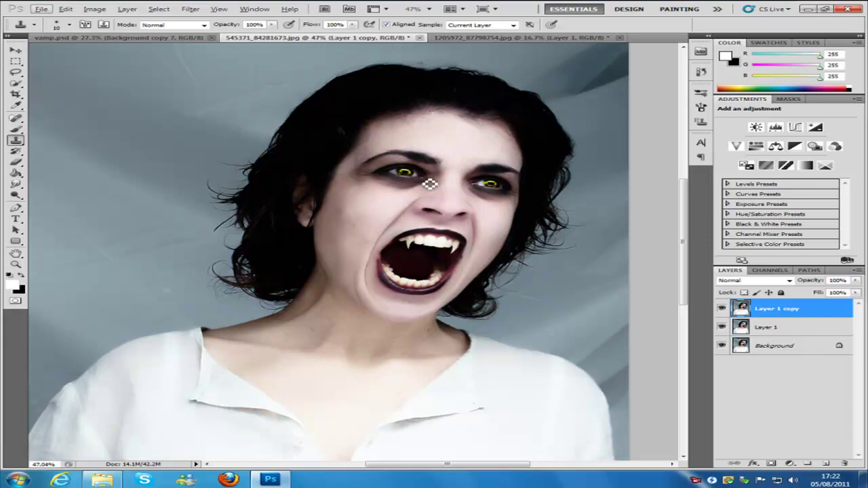
# Choose the Burn tool and set its range to Midtones and its exposure to 20%
pyautogui.click(16, 196)
pyautogui.moveTo(17, 196); pyautogui.dragTo(48, 204)
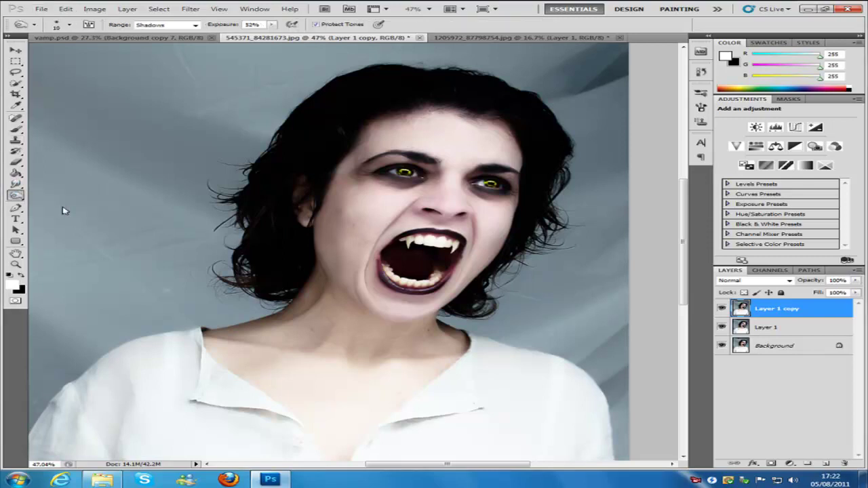
pyautogui.click(196, 27)
pyautogui.click(169, 41)
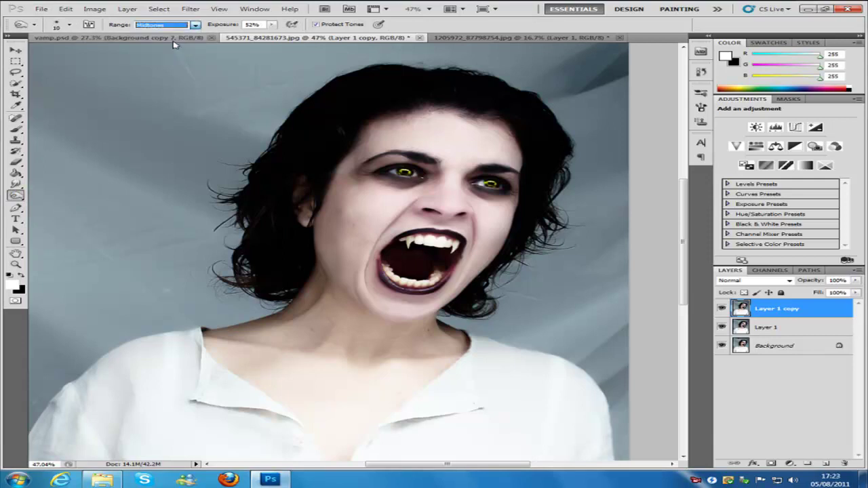
pyautogui.click(272, 24)
pyautogui.moveTo(271, 39); pyautogui.dragTo(251, 37)
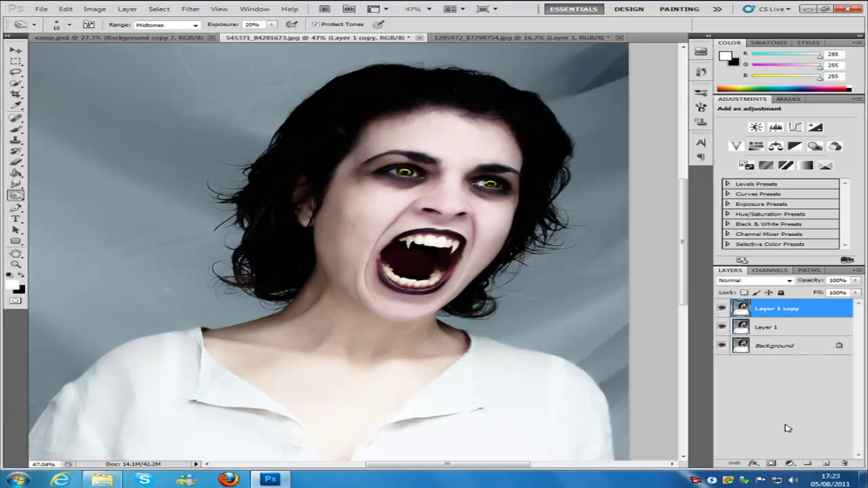
# Duplicate the Layer 1 copy layer and burn thin vein lines into the cheek beside the visible ear with a 15 px brush
pyautogui.hotkey('ctrl', 'j')
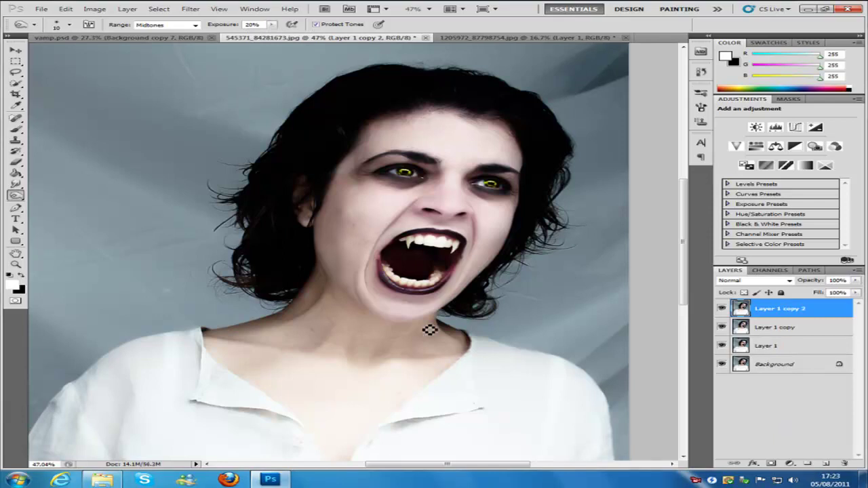
pyautogui.scroll(3, 356, 224)
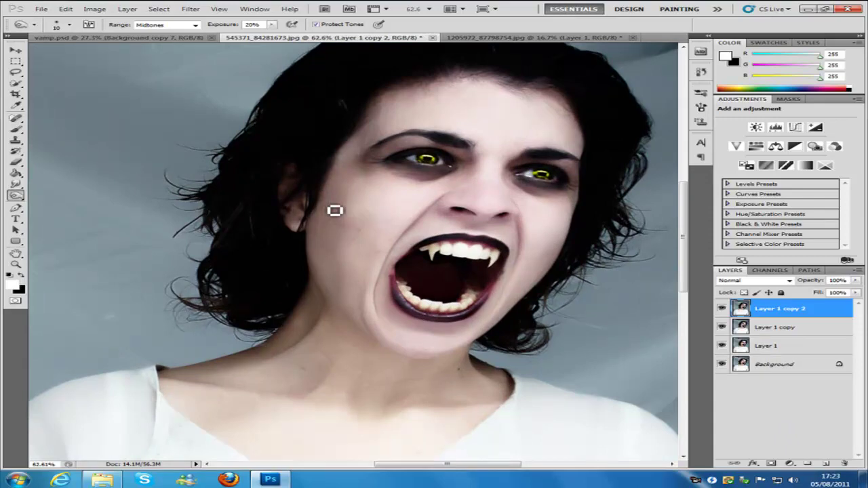
pyautogui.press(']')
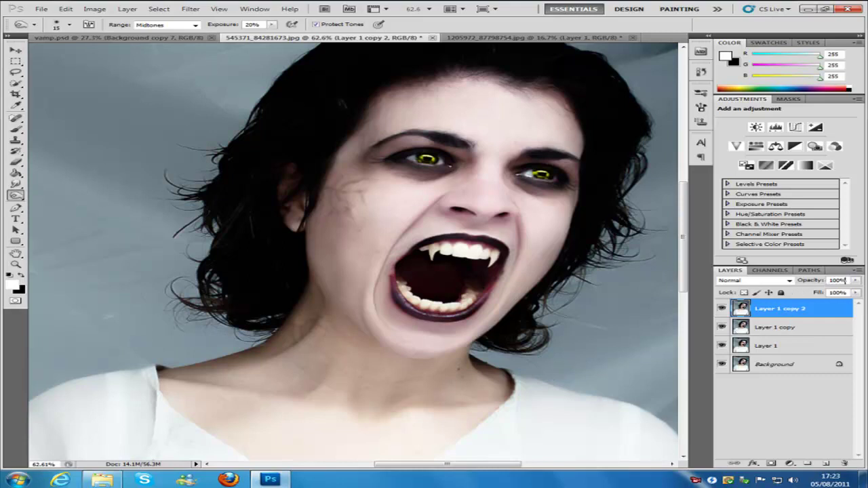
# Lower the opacity of Layer 1 copy 2 to 65% to soften the burned veins
pyautogui.moveTo(858, 282); pyautogui.dragTo(843, 291)
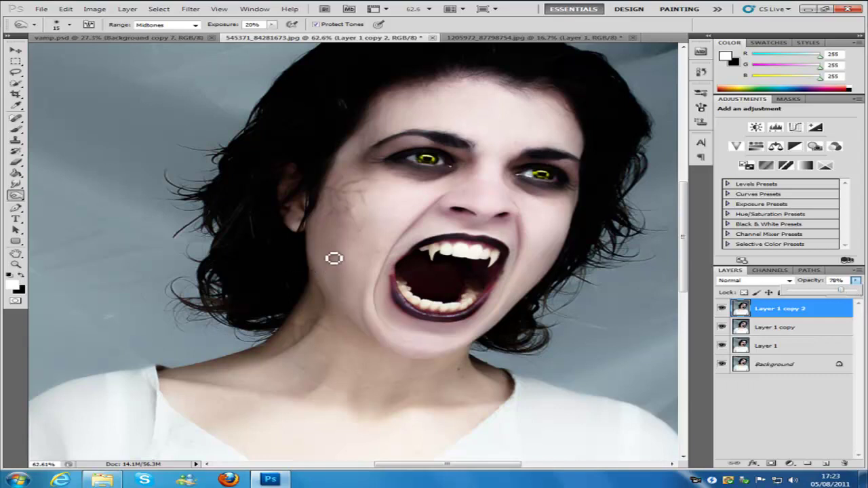
pyautogui.scroll(-4, 337, 234)
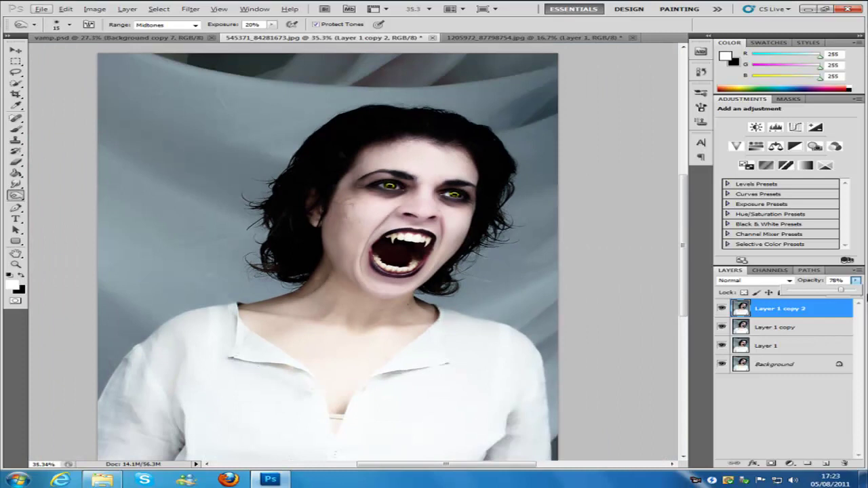
pyautogui.moveTo(841, 292); pyautogui.dragTo(832, 290)
pyautogui.click(359, 202)
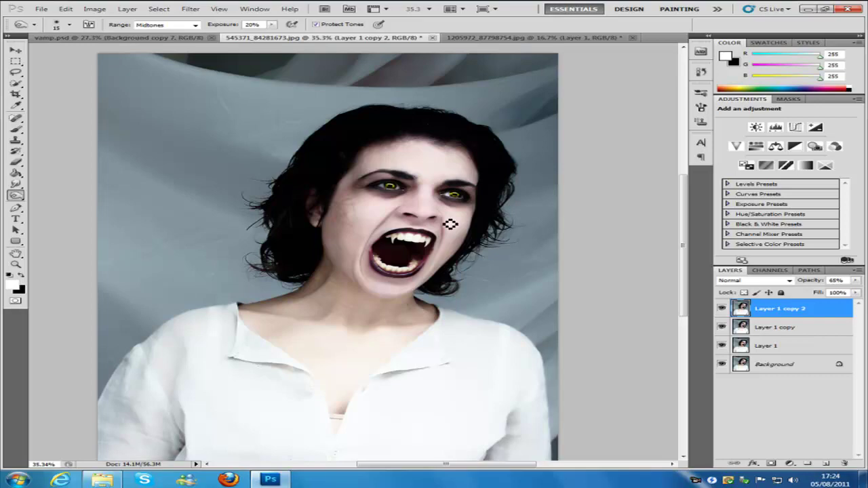
# Burn the skin under the eyes darker with a 45 px brush in the Midtones range
pyautogui.keyDown('alt'); pyautogui.scroll(4, 527, 174); pyautogui.keyUp('alt')
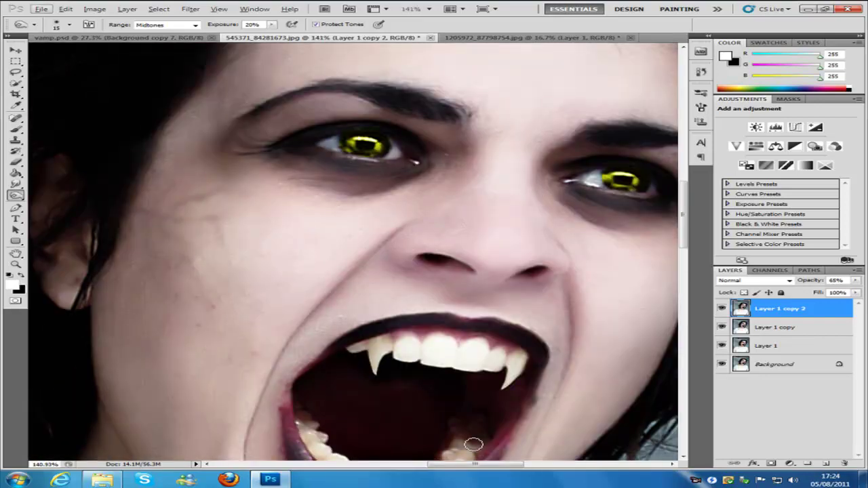
pyautogui.moveTo(448, 466); pyautogui.dragTo(469, 465)
pyautogui.keyDown('alt'); pyautogui.scroll(2, 272, 210); pyautogui.keyUp('alt')
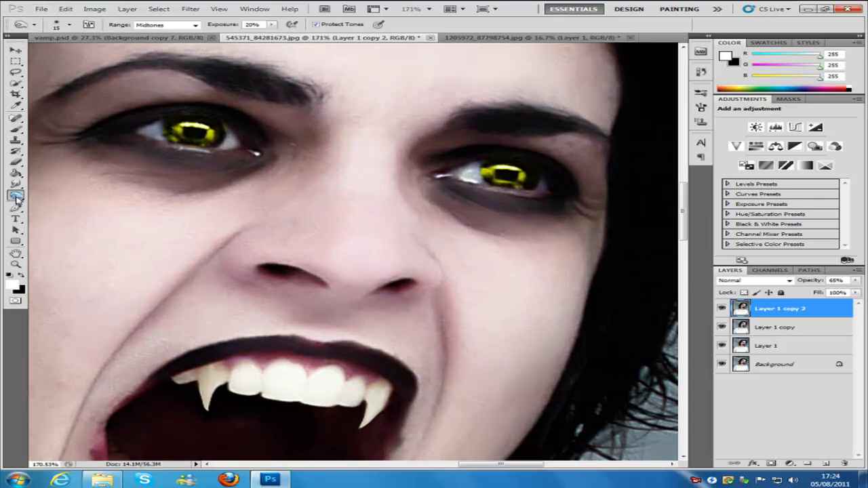
pyautogui.press(']')
pyautogui.press(']')
pyautogui.press(']')
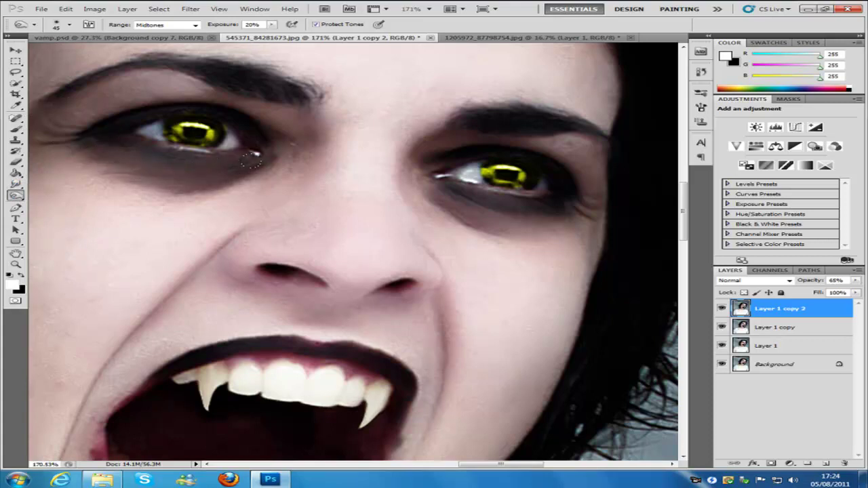
# Burn the corners around both eyes darker in the Shadows range, and return the range to Midtones
pyautogui.click(166, 24)
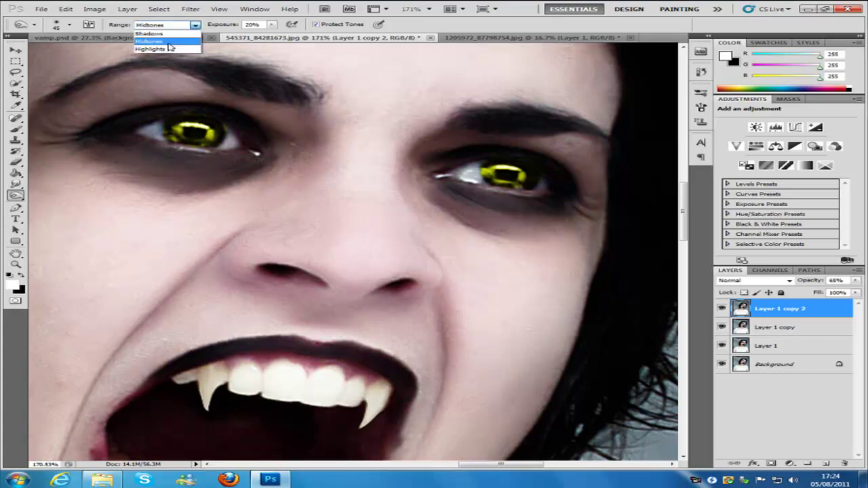
pyautogui.click(162, 32)
pyautogui.moveTo(94, 139)
pyautogui.mouseDown()
pyautogui.moveTo(86, 162)
pyautogui.moveTo(81, 154)
pyautogui.moveTo(122, 175)
pyautogui.moveTo(80, 136)
pyautogui.moveTo(99, 157)
pyautogui.moveTo(54, 135)
pyautogui.moveTo(118, 91)
pyautogui.moveTo(184, 86)
pyautogui.moveTo(105, 93)
pyautogui.moveTo(95, 99)
pyautogui.moveTo(256, 94)
pyautogui.moveTo(87, 100)
pyautogui.mouseUp()
pyautogui.moveTo(283, 135)
pyautogui.mouseDown()
pyautogui.moveTo(257, 172)
pyautogui.moveTo(224, 173)
pyautogui.moveTo(292, 134)
pyautogui.moveTo(305, 177)
pyautogui.mouseUp()
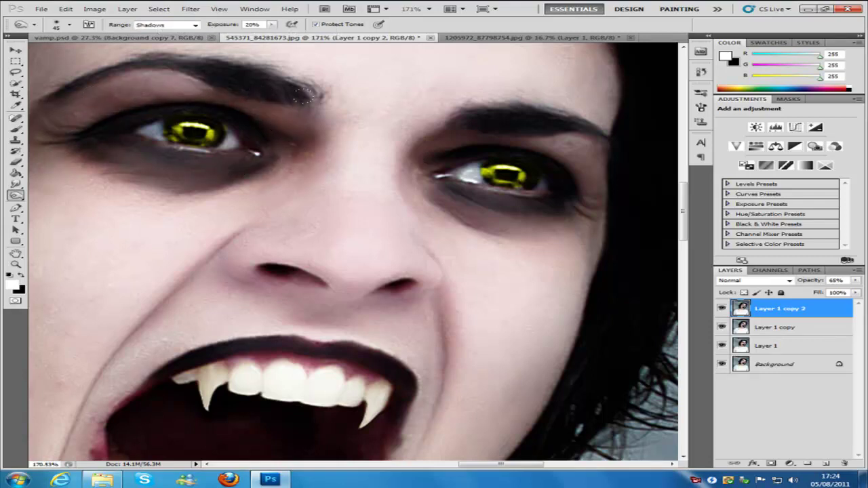
pyautogui.moveTo(446, 142)
pyautogui.mouseDown()
pyautogui.moveTo(568, 151)
pyautogui.moveTo(526, 123)
pyautogui.moveTo(576, 175)
pyautogui.moveTo(553, 138)
pyautogui.moveTo(586, 198)
pyautogui.moveTo(569, 208)
pyautogui.moveTo(489, 210)
pyautogui.moveTo(426, 193)
pyautogui.moveTo(405, 151)
pyautogui.moveTo(485, 205)
pyautogui.moveTo(415, 158)
pyautogui.mouseUp()
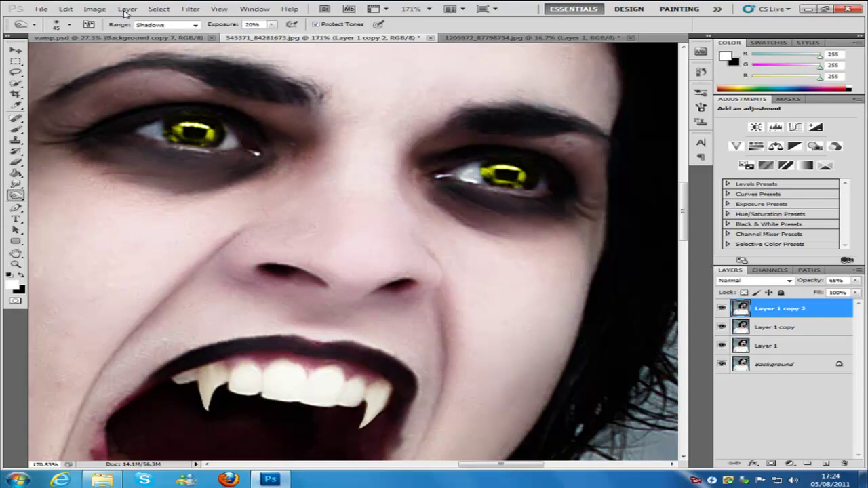
pyautogui.click(194, 26)
pyautogui.click(170, 33)
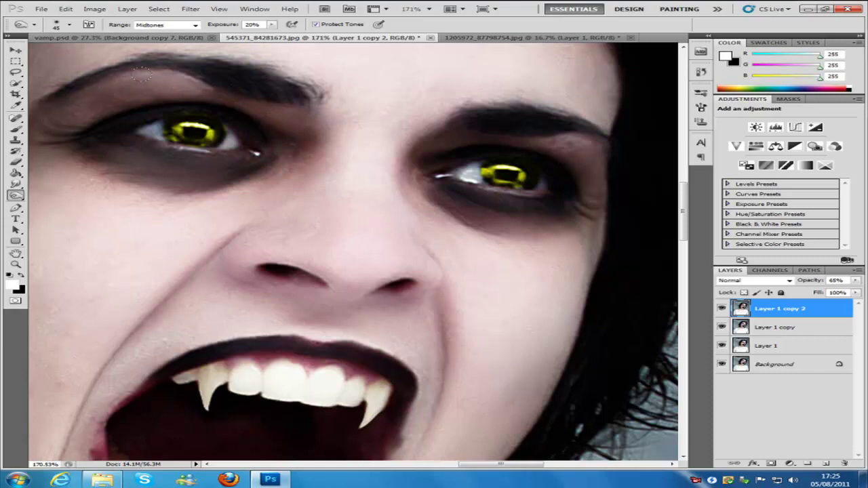
# Compare the whole portrait with and without the burned layer by toggling the visibility of Layer 1 copy 2
pyautogui.hotkey('ctrl', '0')
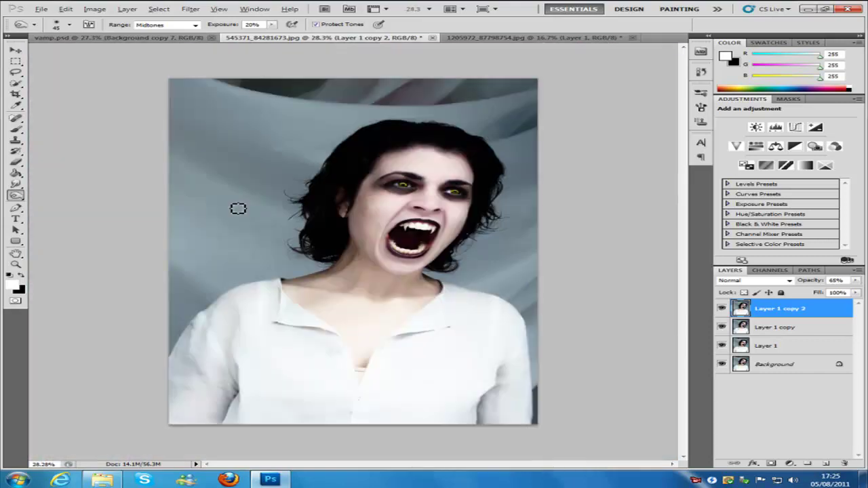
pyautogui.click(722, 309)
pyautogui.click(722, 309)
pyautogui.click(722, 309)
pyautogui.click(722, 310)
pyautogui.click(723, 310)
pyautogui.click(722, 309)
pyautogui.click(722, 309)
pyautogui.click(722, 310)
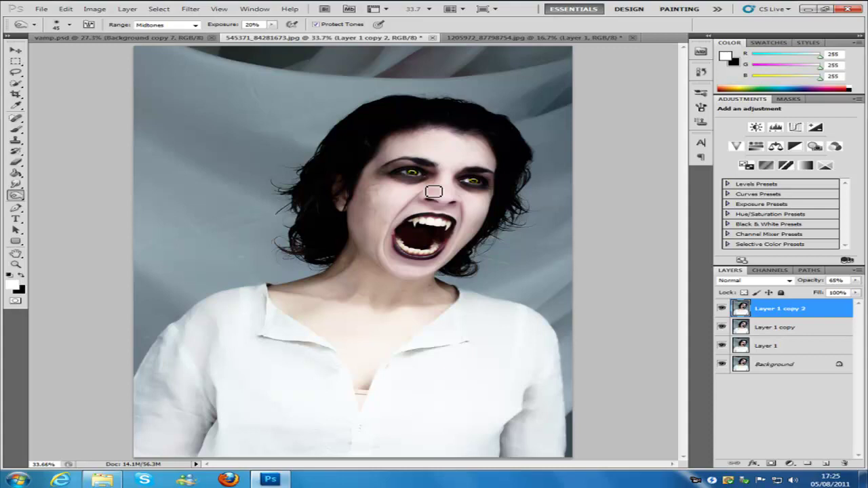
# Choose the Brush tool and pick a 675 px splatter brush from the end of the brush presets
pyautogui.click(16, 129)
pyautogui.click(69, 25)
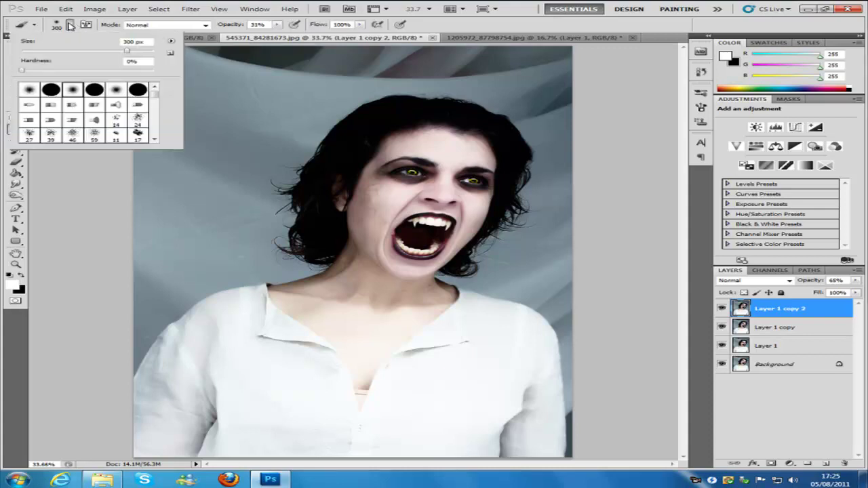
pyautogui.click(172, 42)
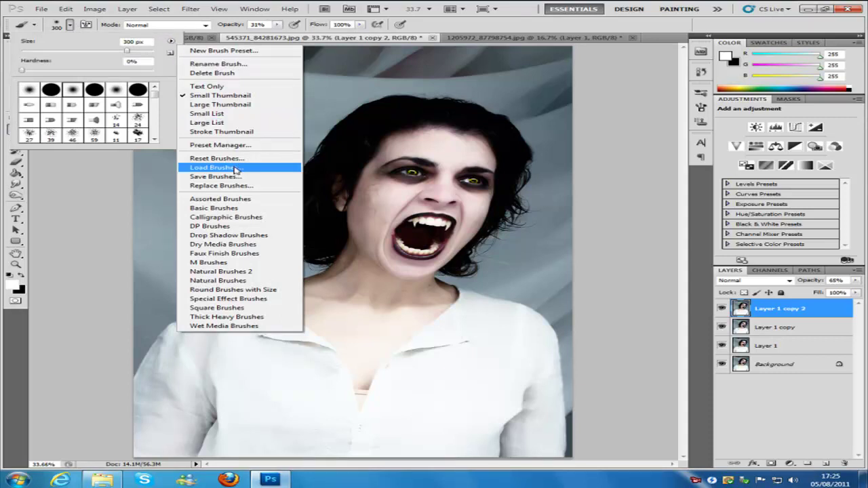
pyautogui.click(157, 98)
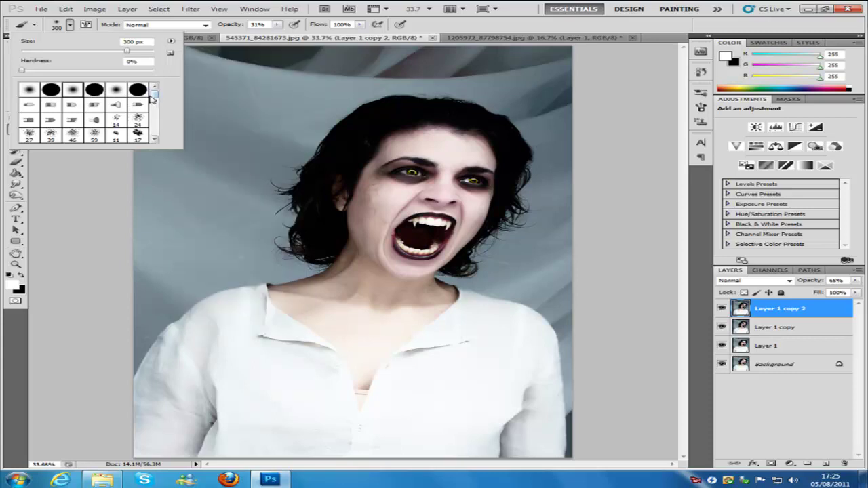
pyautogui.moveTo(153, 98); pyautogui.dragTo(163, 144)
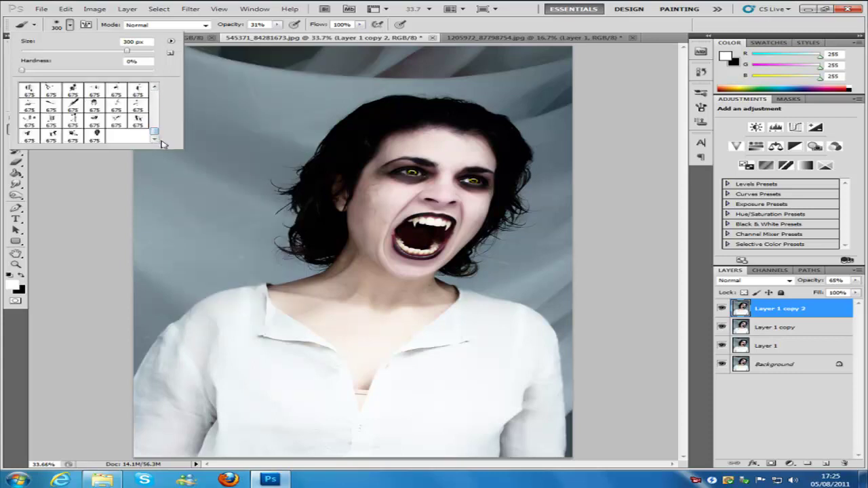
pyautogui.click(73, 122)
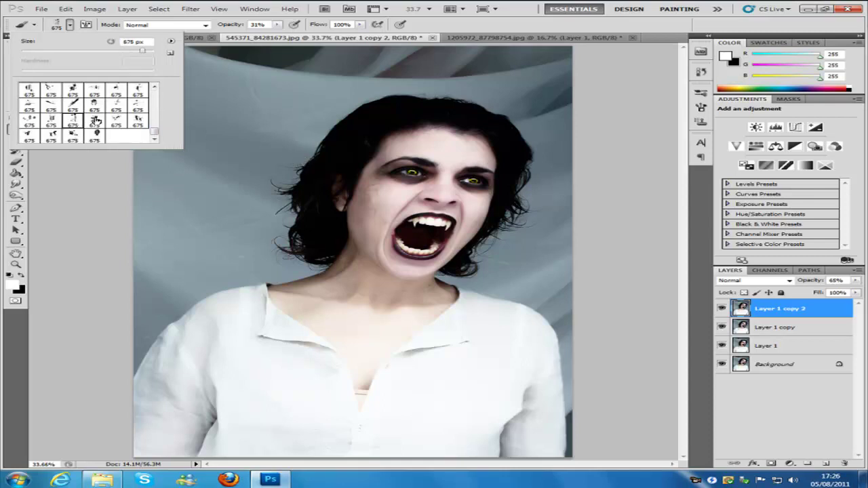
pyautogui.click(117, 121)
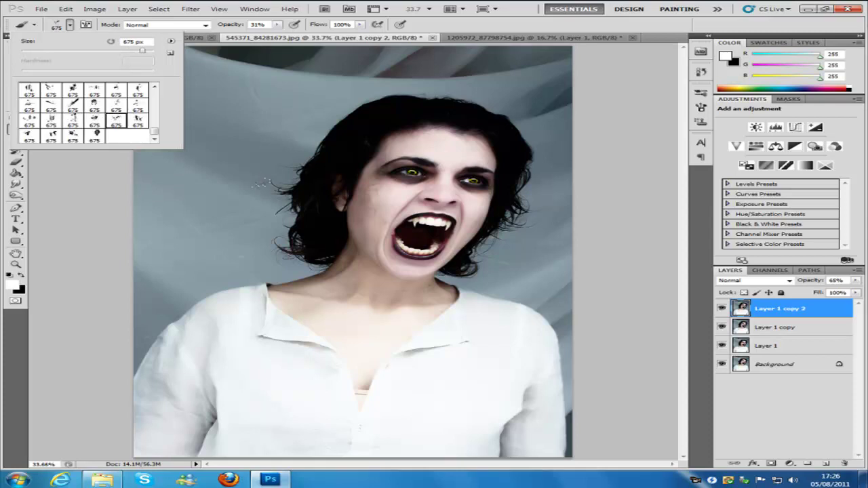
pyautogui.click(80, 125)
pyautogui.press('Return')
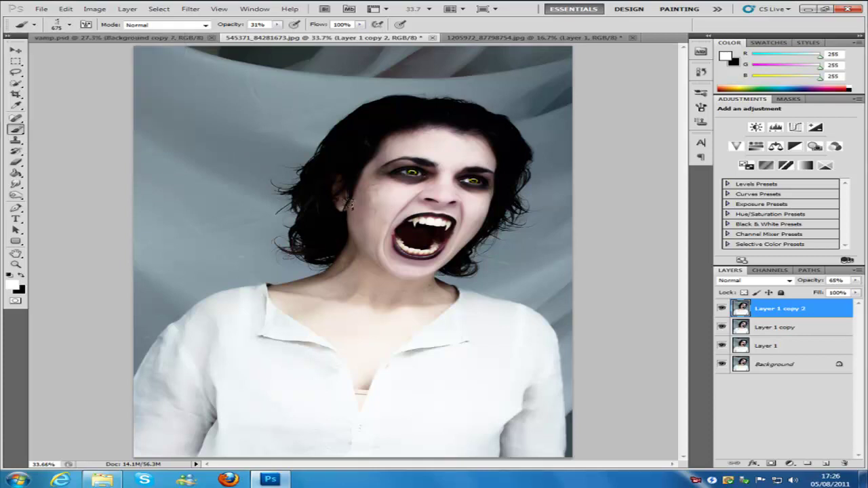
# Reduce the splatter brush to 200 px and set the foreground colour to dark red 640202
pyautogui.press('[')
pyautogui.press('[')
pyautogui.moveTo(385, 245); pyautogui.dragTo(388, 240)
pyautogui.click(14, 288)
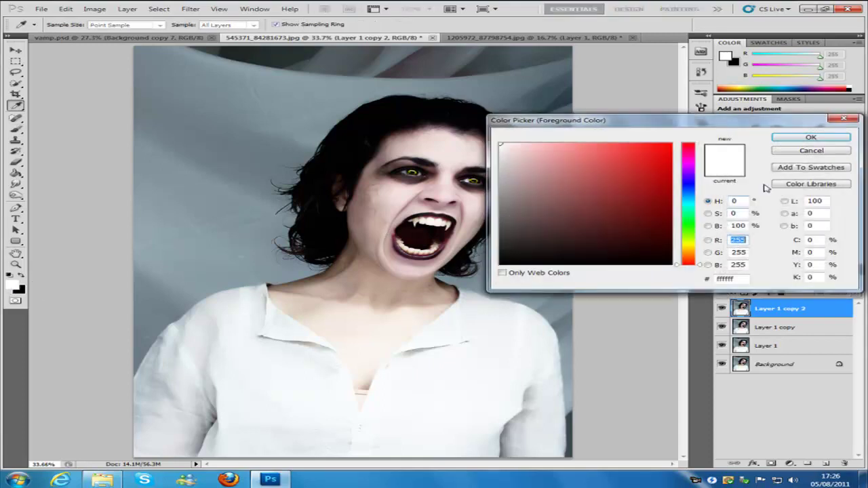
pyautogui.moveTo(654, 177); pyautogui.dragTo(669, 216)
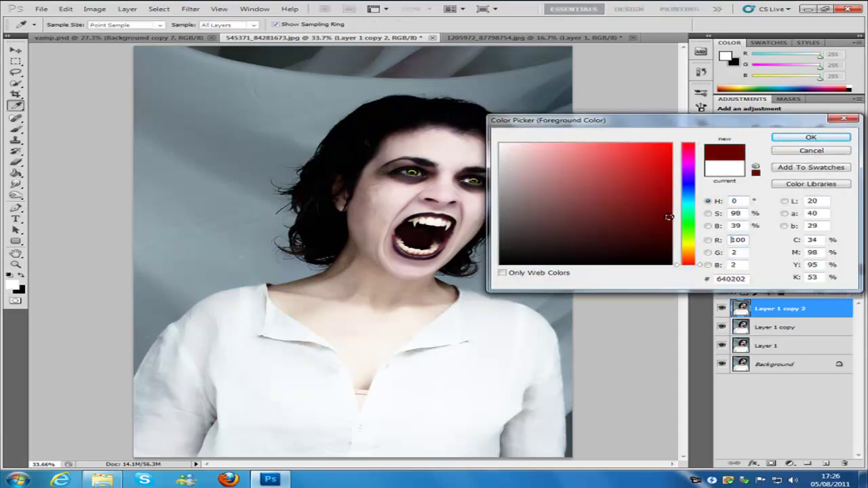
pyautogui.click(810, 139)
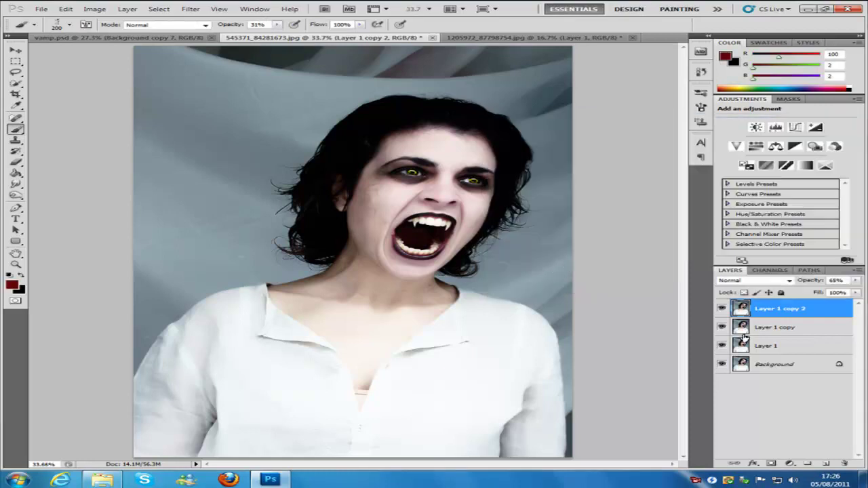
# Add a new layer and stamp dark red blood splatter at the corner of the mouth and onto the chin
pyautogui.click(827, 464)
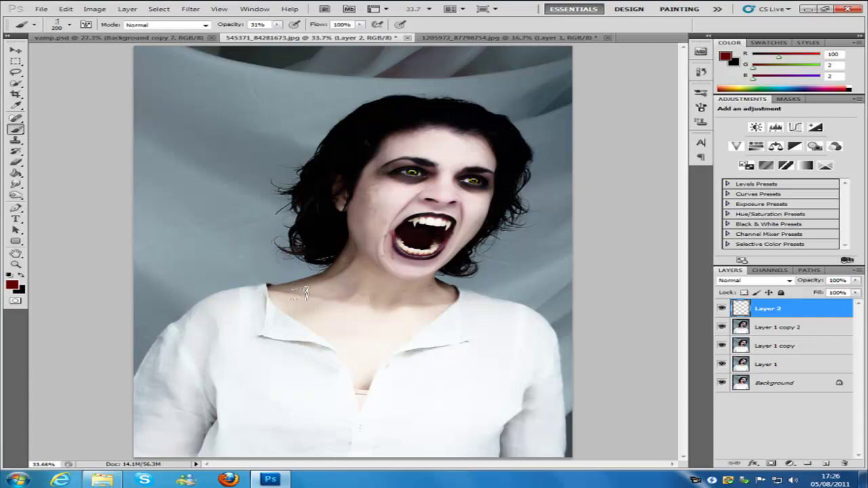
pyautogui.moveTo(391, 242); pyautogui.dragTo(385, 236)
pyautogui.press('alt')
pyautogui.press(']')
pyautogui.click(386, 238)
# Smear the blood at the corner of the mouth with an enlarged Smudge brush at 50% strength
pyautogui.click(16, 186)
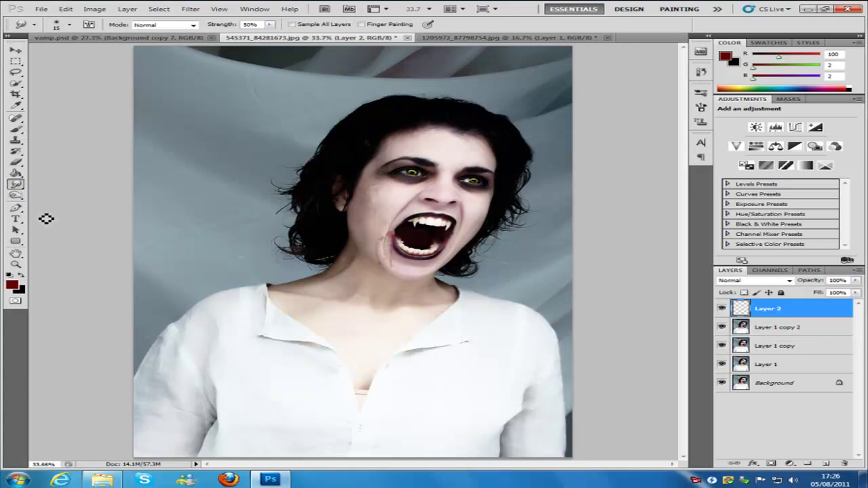
pyautogui.press(']')
pyautogui.press(']')
pyautogui.press(']')
pyautogui.press(']')
pyautogui.press(']')
pyautogui.moveTo(397, 238)
pyautogui.mouseDown()
pyautogui.moveTo(389, 261)
pyautogui.moveTo(399, 270)
pyautogui.mouseUp()
pyautogui.moveTo(382, 233); pyautogui.dragTo(396, 234)
# Darken the blood at the corner of the mouth with the Burn tool in the Midtones range
pyautogui.click(15, 194)
pyautogui.moveTo(399, 236)
pyautogui.mouseDown()
pyautogui.moveTo(391, 242)
pyautogui.moveTo(402, 262)
pyautogui.moveTo(384, 247)
pyautogui.moveTo(386, 272)
pyautogui.moveTo(407, 250)
pyautogui.moveTo(392, 238)
pyautogui.mouseUp()
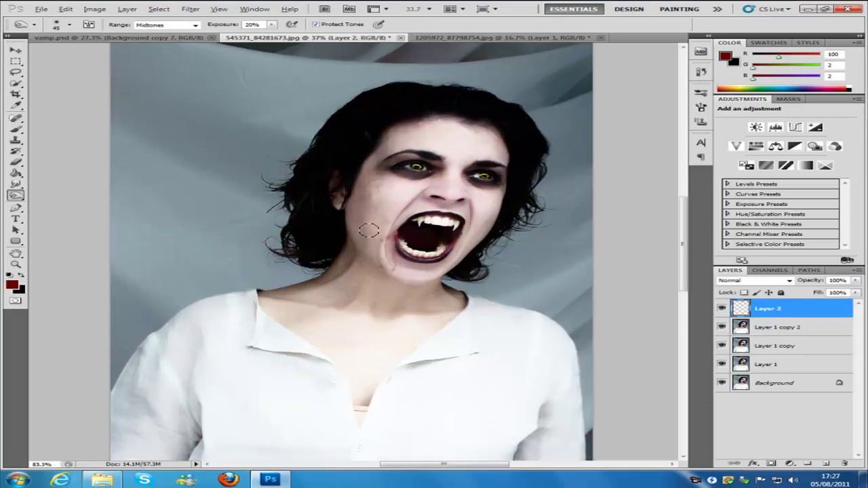
pyautogui.scroll(5, 407, 264)
pyautogui.scroll(-6, 411, 236)
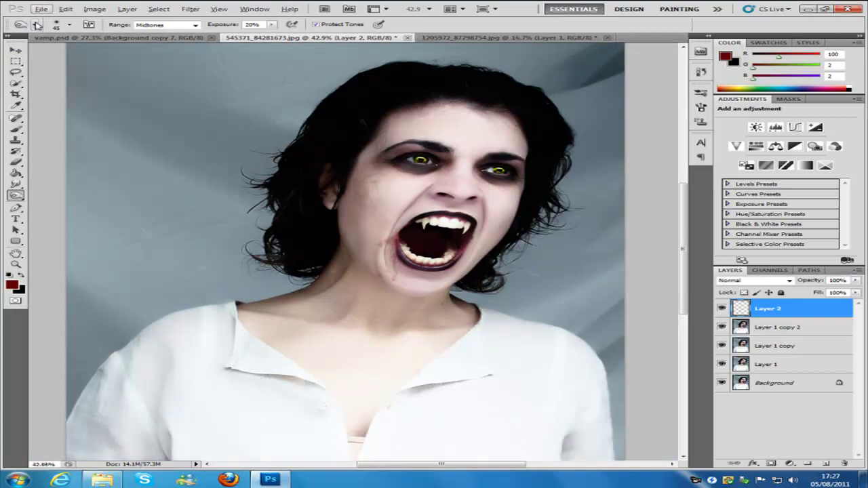
# Pick the 27 px spatter brush preset for the Burn tool
pyautogui.click(69, 25)
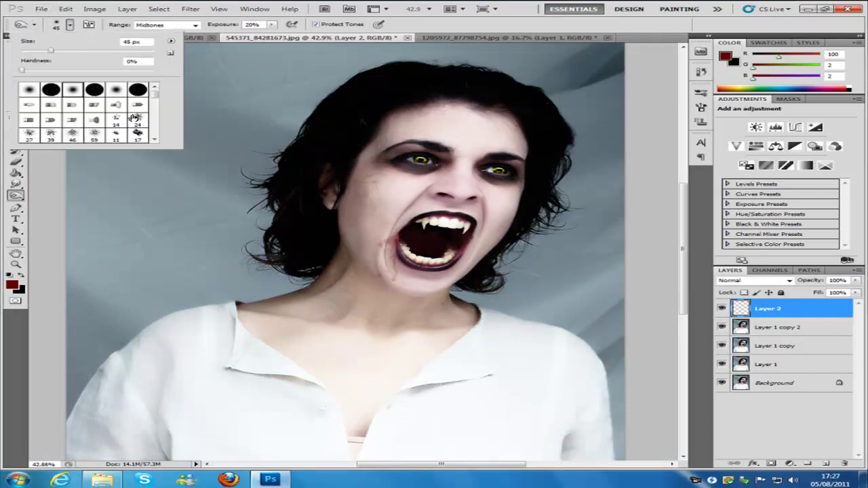
pyautogui.scroll(-1, 119, 127)
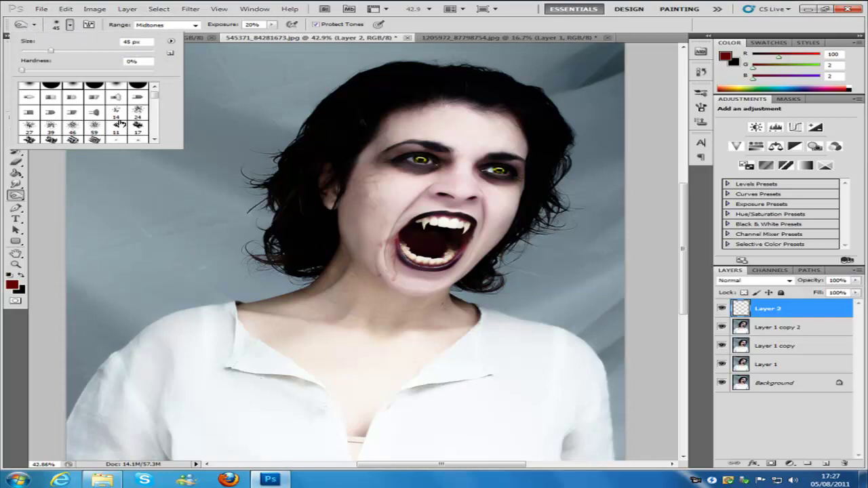
pyautogui.click(30, 129)
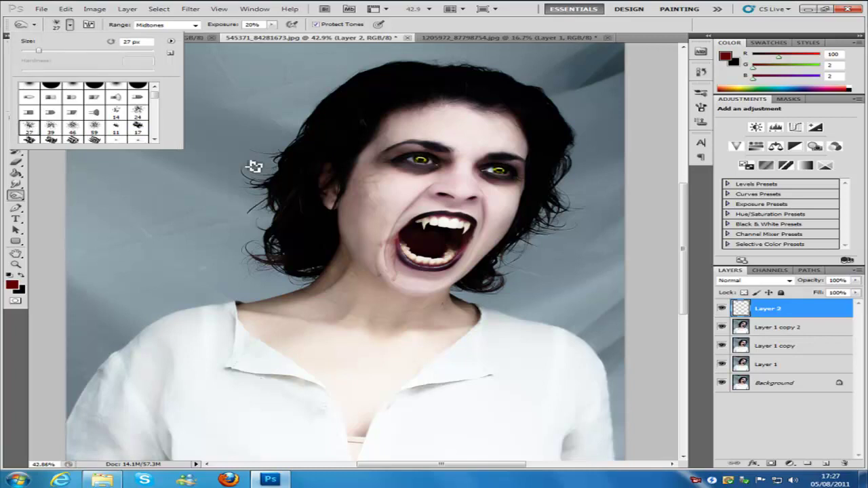
# Add a new layer and choose the 27 px spatter preset for the Brush tool
pyautogui.click(825, 313)
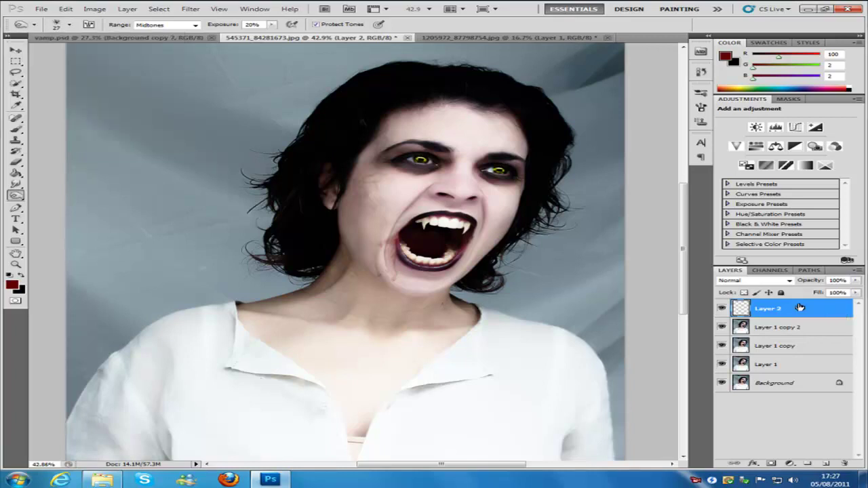
pyautogui.scroll(3, 430, 173)
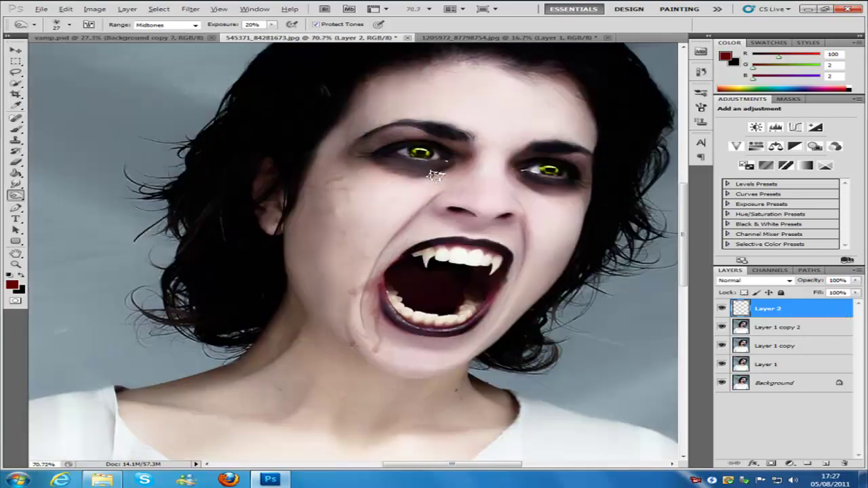
pyautogui.scroll(1, 435, 175)
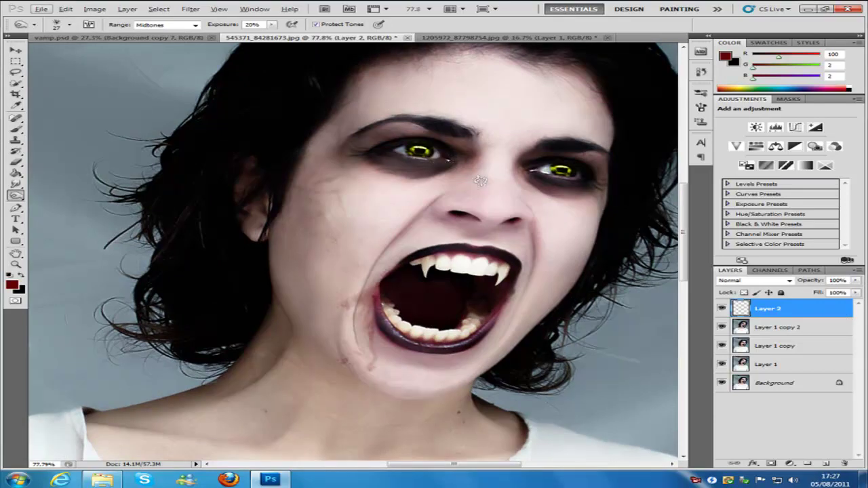
pyautogui.click(827, 464)
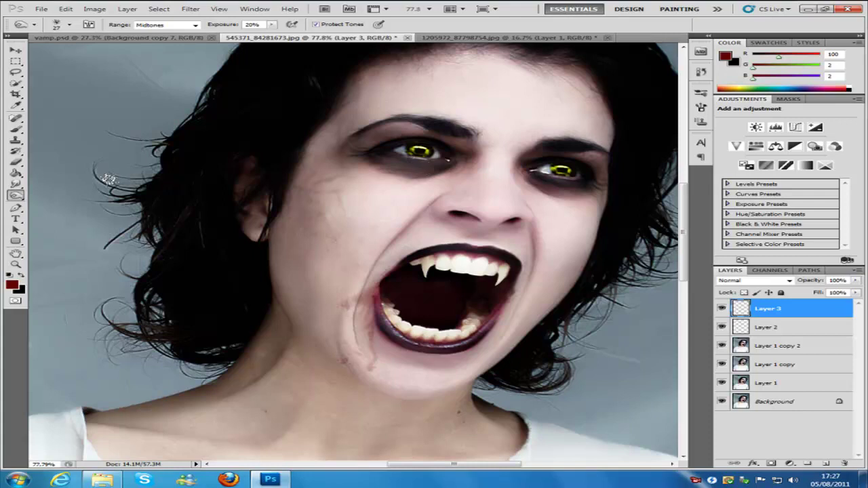
pyautogui.click(15, 129)
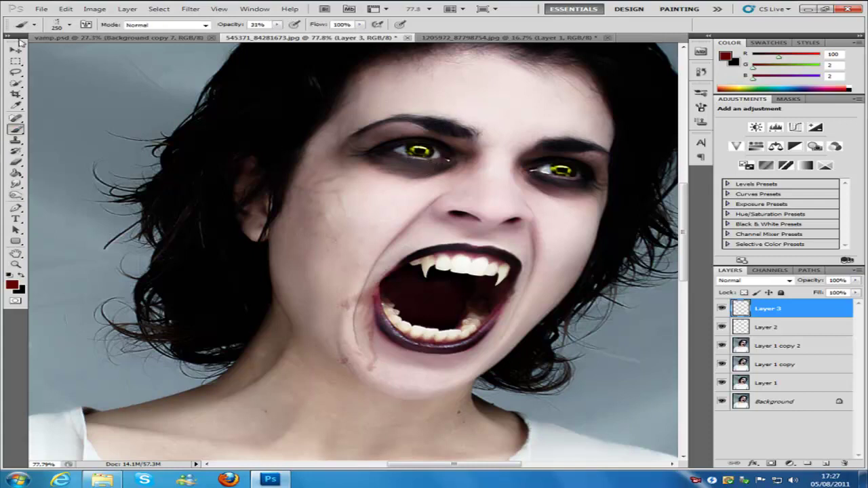
pyautogui.click(68, 23)
pyautogui.click(28, 126)
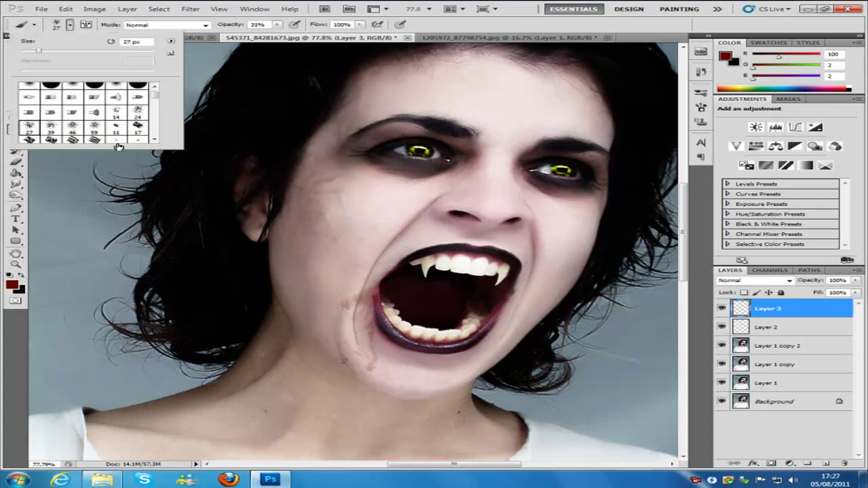
# Dab dark red at the inner corner of the eye, reducing the spatter brush to 15 px and 15% opacity
pyautogui.click(445, 166)
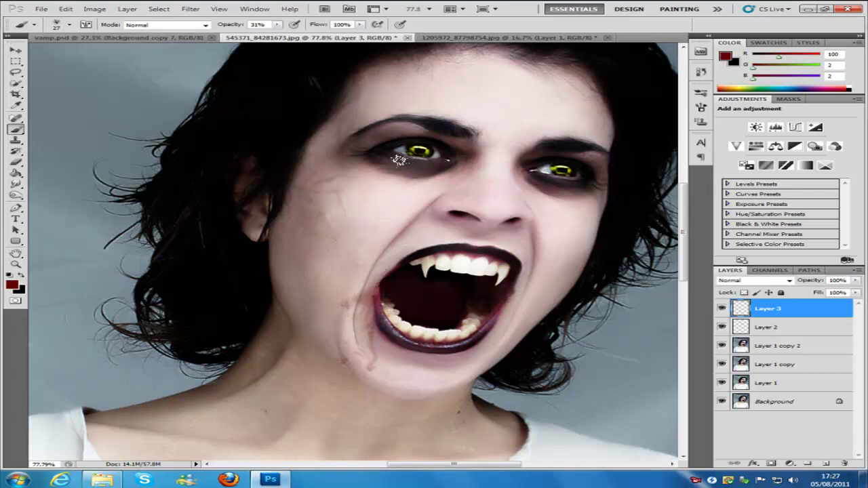
pyautogui.moveTo(391, 155)
pyautogui.mouseDown()
pyautogui.moveTo(415, 166)
pyautogui.moveTo(403, 169)
pyautogui.mouseUp()
pyautogui.press('[')
pyautogui.press('[')
pyautogui.click(275, 25)
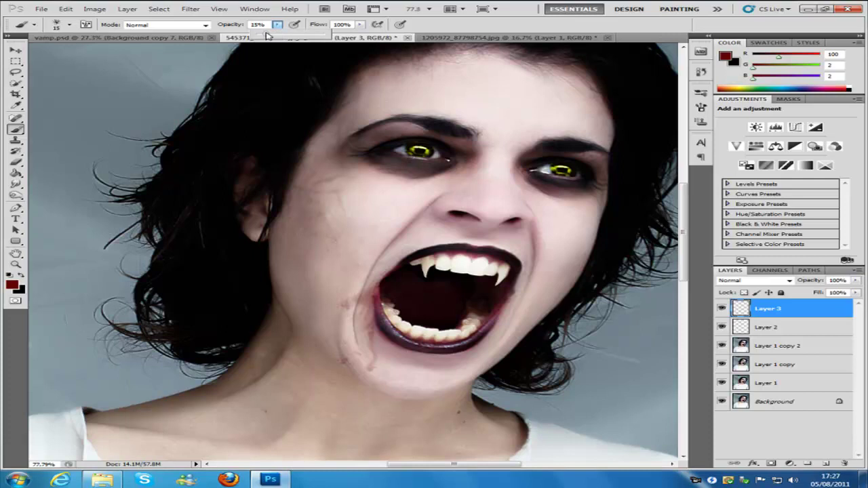
pyautogui.click(447, 162)
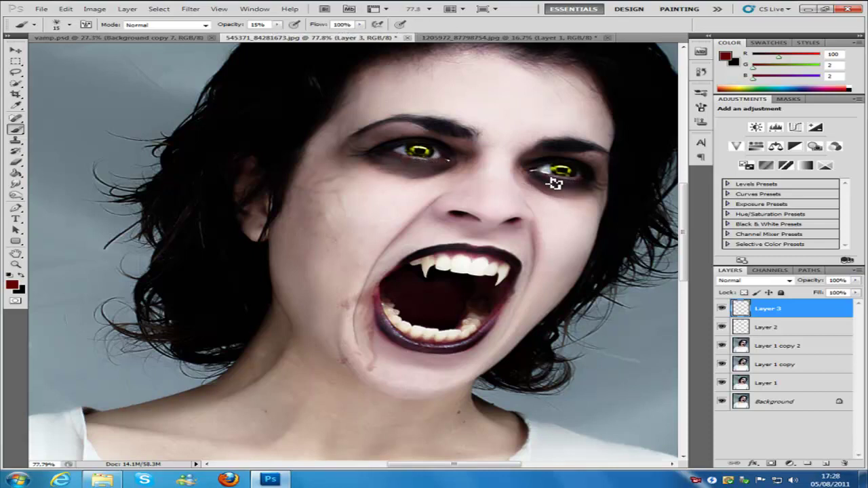
# Lower the opacity of the eye blood layer to 87%
pyautogui.scroll(-6, 572, 248)
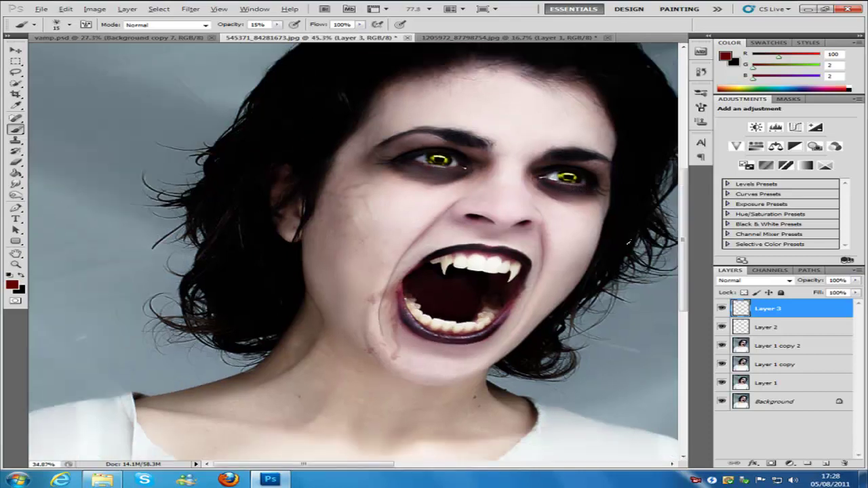
pyautogui.scroll(3, 391, 207)
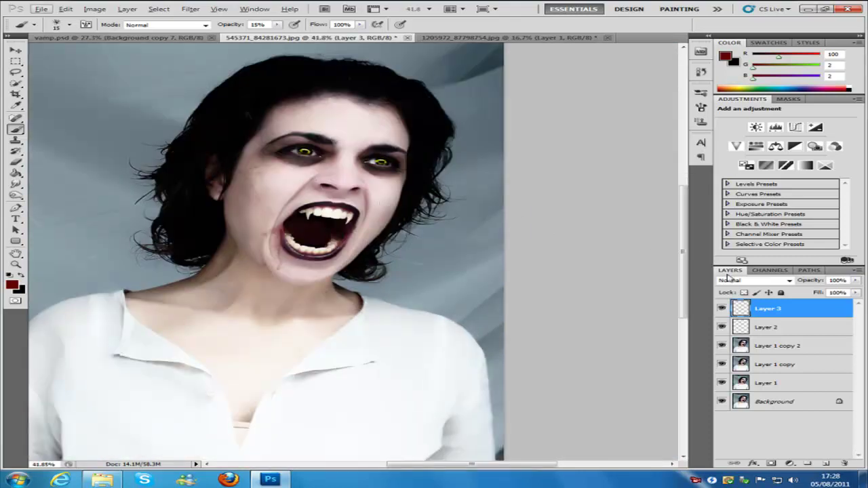
pyautogui.click(857, 281)
pyautogui.moveTo(857, 291); pyautogui.dragTo(848, 293)
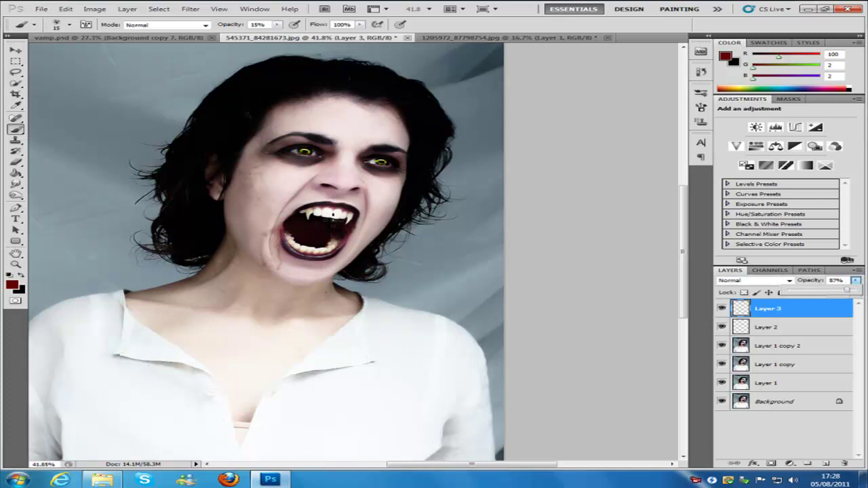
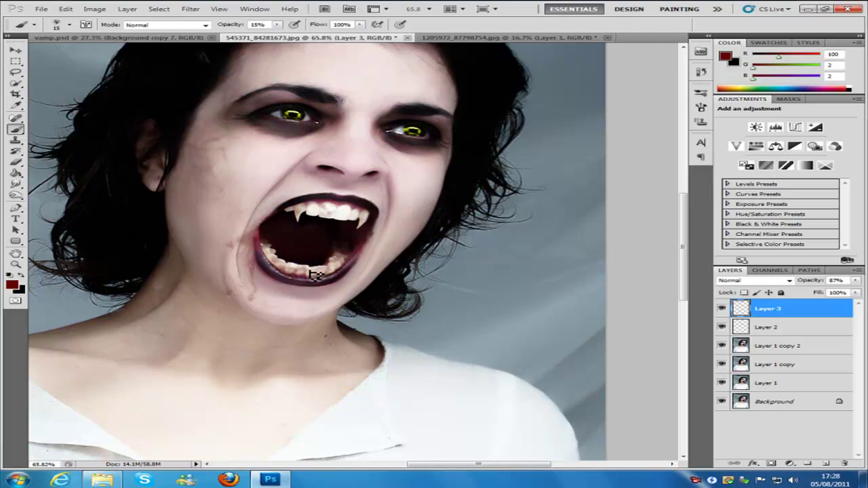
# Pick a 675 px blood splatter brush preset from the end of the preset list
pyautogui.scroll(-3, 220, 237)
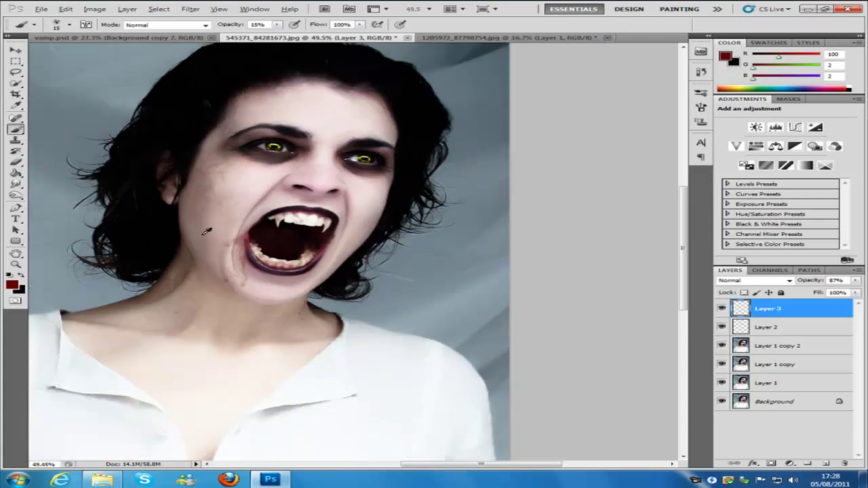
pyautogui.scroll(2, 330, 325)
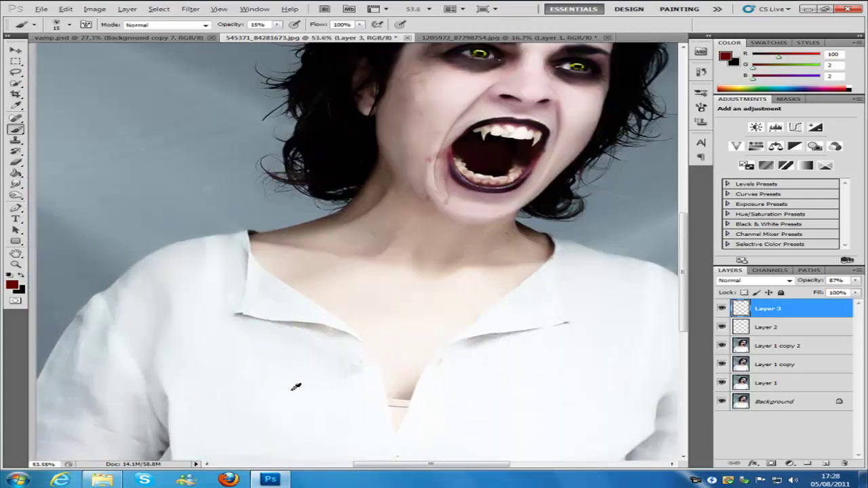
pyautogui.click(69, 25)
pyautogui.scroll(-3, 170, 136)
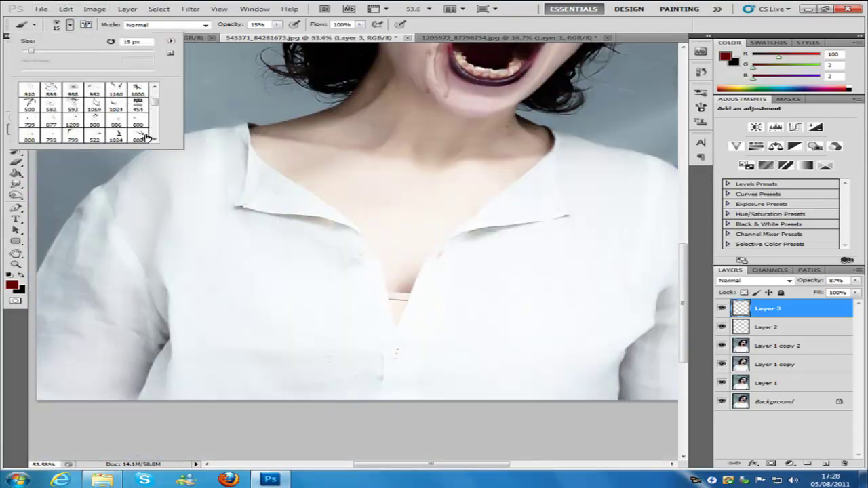
pyautogui.scroll(-3, 140, 134)
pyautogui.scroll(-3, 140, 135)
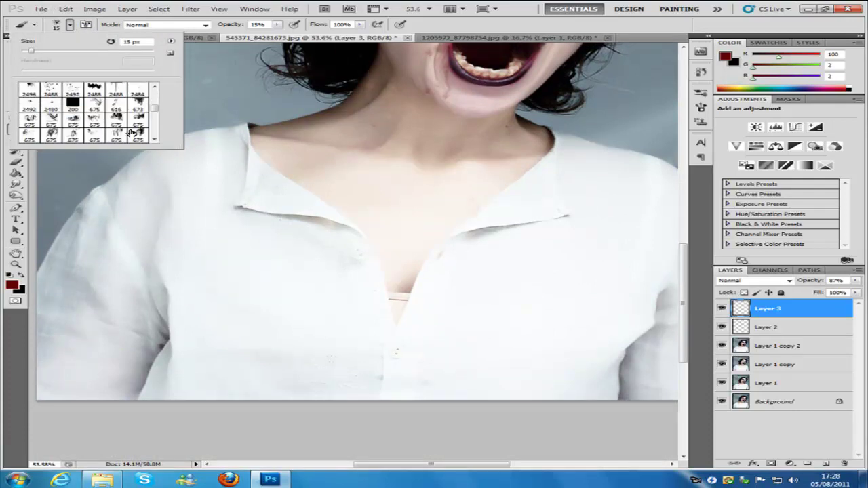
pyautogui.click(156, 126)
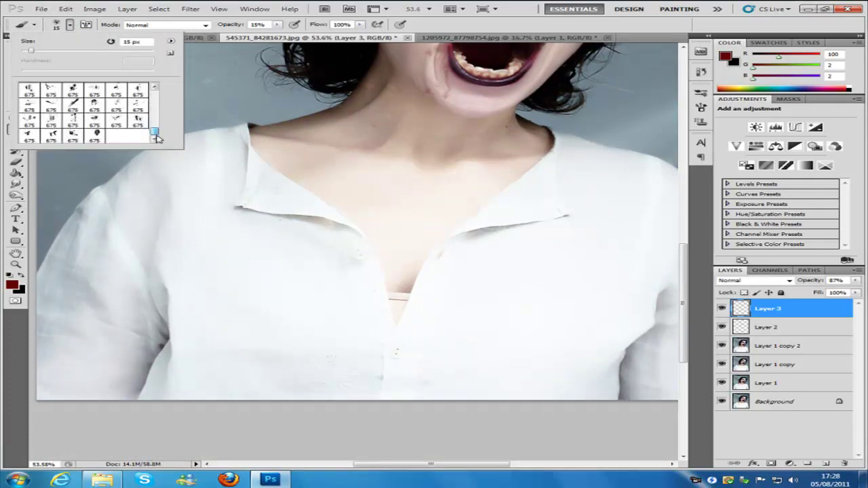
pyautogui.click(95, 136)
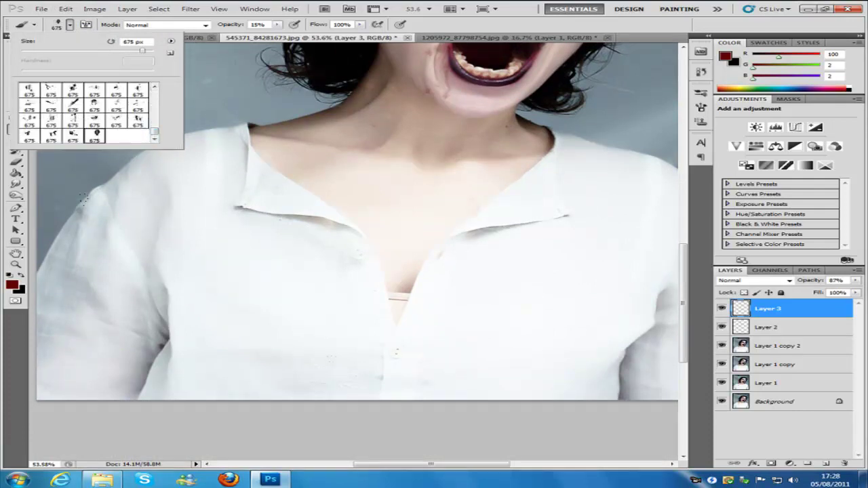
pyautogui.click(72, 136)
# Add a new layer and stamp a dark red 400 px blood splatter on the chest of the shirt, undoing the extra stamp
pyautogui.click(799, 308)
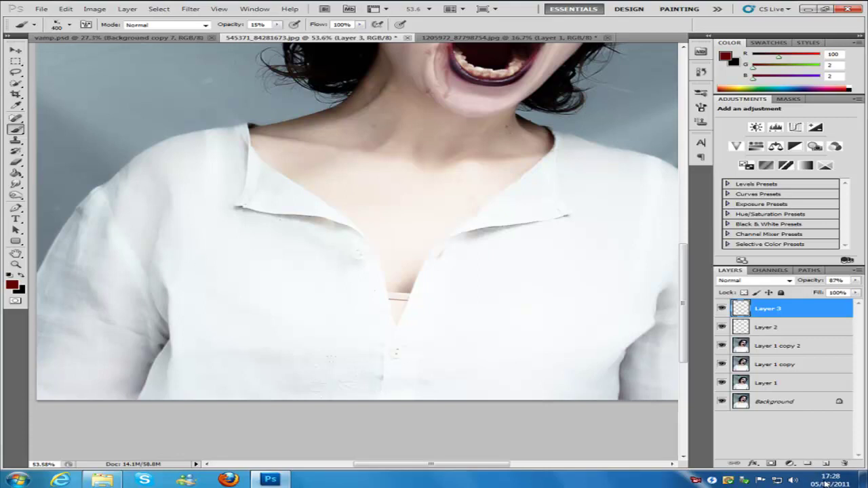
pyautogui.hotkey('ctrl', 'shift', 'alt', 'n')
pyautogui.click(253, 288)
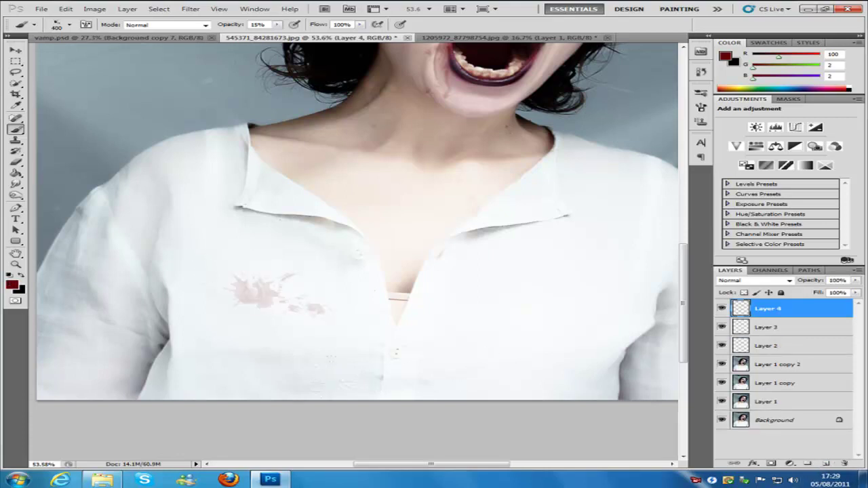
pyautogui.click(213, 268)
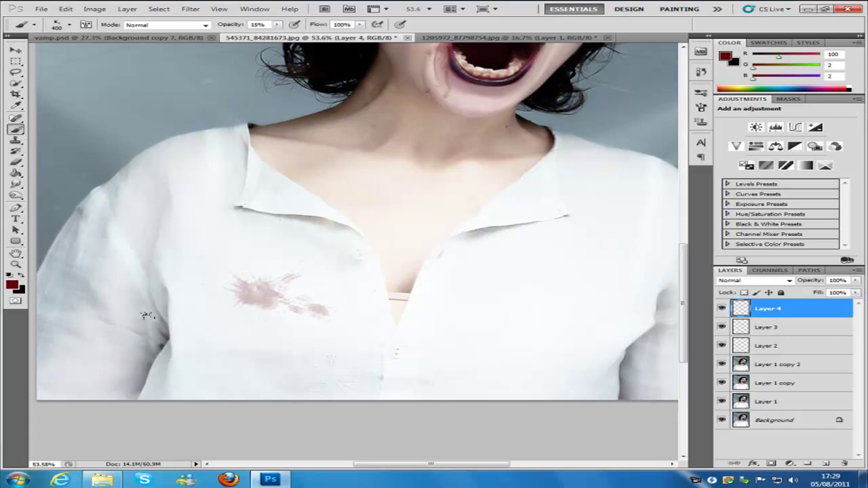
pyautogui.hotkey('ctrl', 'z')
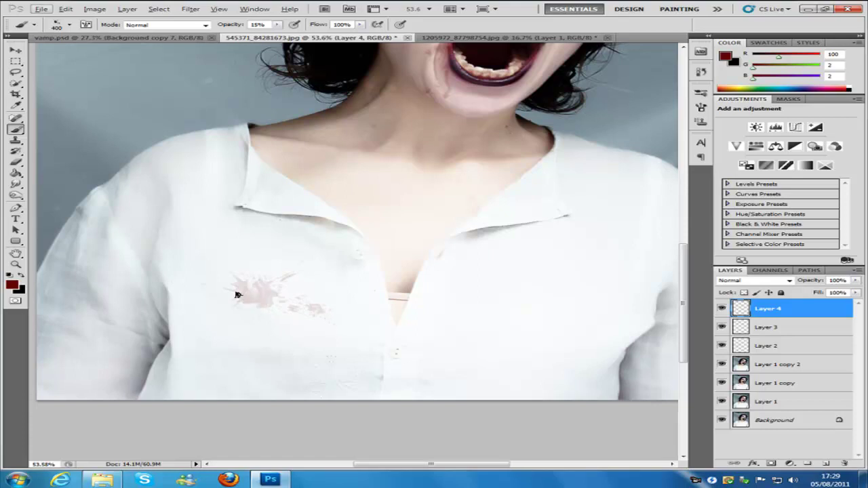
# Set the foreground colour to bright red b80404 and stamp a 250 px splatter over the shirt stain
pyautogui.click(11, 283)
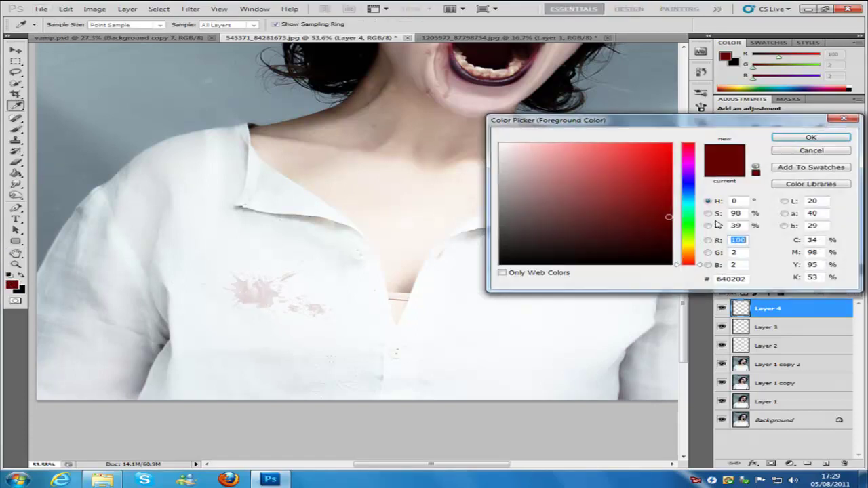
pyautogui.click(669, 178)
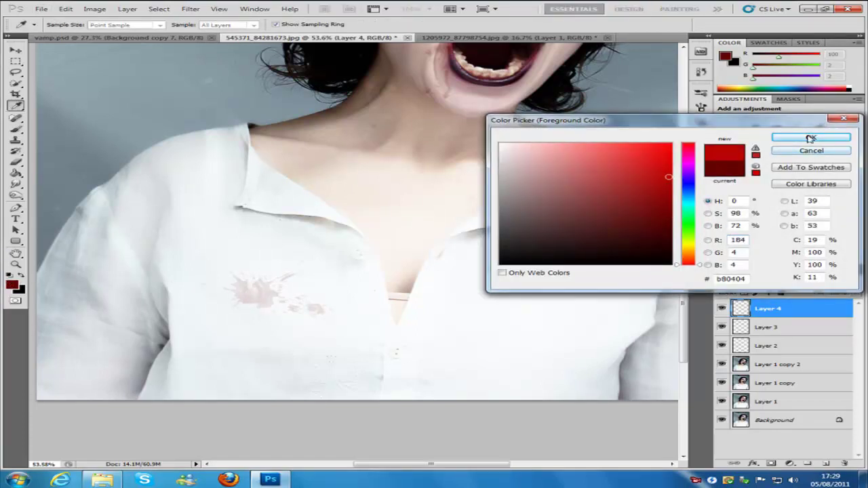
pyautogui.click(787, 139)
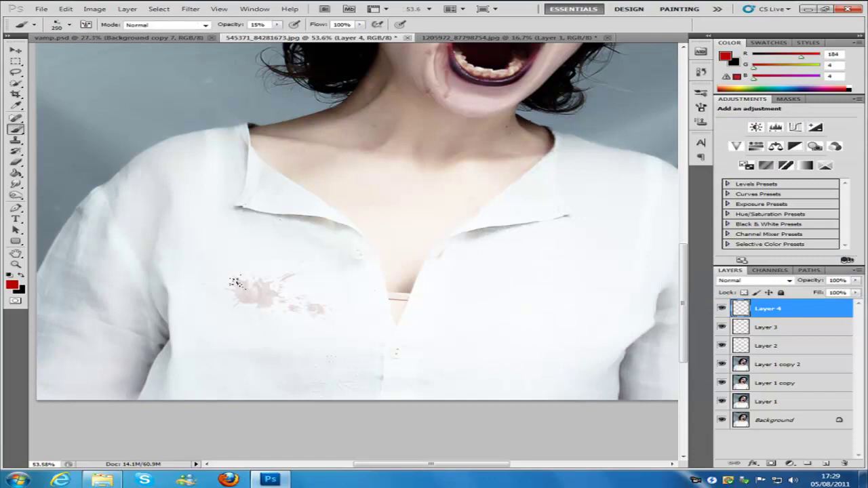
pyautogui.click(236, 283)
# Darken the shirt stain with a 50 px Burn tool brush at 20% exposure, changing the tonal range for the final stroke
pyautogui.click(15, 196)
pyautogui.press('2')
pyautogui.press('.')
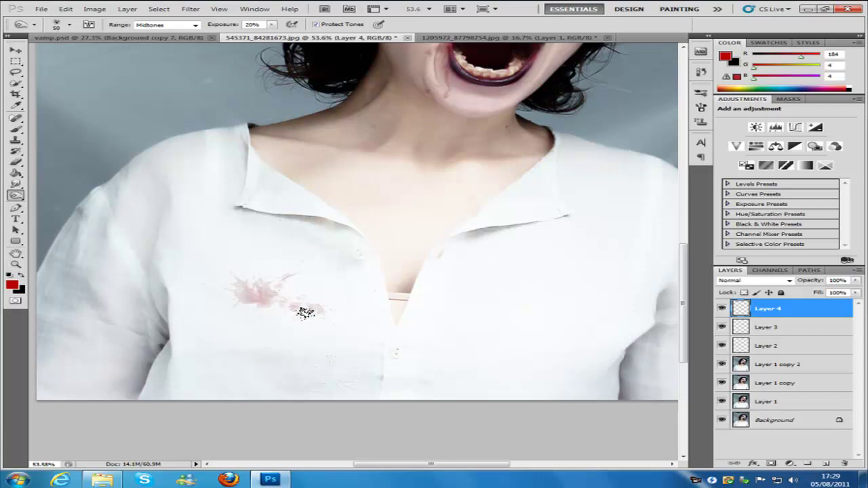
pyautogui.click(166, 24)
pyautogui.click(159, 34)
pyautogui.moveTo(266, 286)
pyautogui.mouseDown()
pyautogui.moveTo(241, 288)
pyautogui.moveTo(262, 299)
pyautogui.moveTo(240, 296)
pyautogui.moveTo(277, 304)
pyautogui.moveTo(242, 321)
pyautogui.mouseUp()
# Paint brighter red c50505 into the shirt stain using the Brush tool with the 27 px spatter preset
pyautogui.click(17, 129)
pyautogui.click(69, 24)
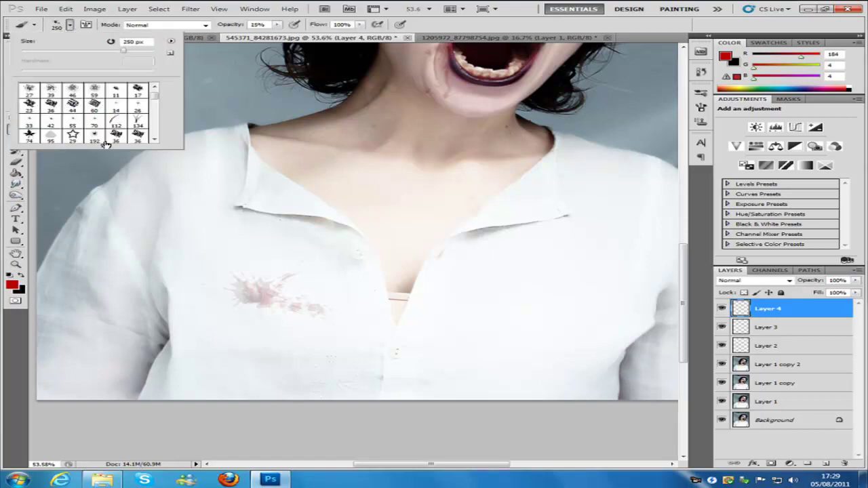
pyautogui.scroll(2, 95, 139)
pyautogui.click(29, 135)
pyautogui.click(9, 284)
pyautogui.click(668, 170)
pyautogui.click(810, 138)
pyautogui.moveTo(300, 368)
pyautogui.mouseDown()
pyautogui.moveTo(253, 336)
pyautogui.moveTo(265, 349)
pyautogui.moveTo(249, 348)
pyautogui.moveTo(247, 338)
pyautogui.moveTo(271, 343)
pyautogui.moveTo(263, 349)
pyautogui.moveTo(274, 337)
pyautogui.moveTo(325, 362)
pyautogui.moveTo(301, 357)
pyautogui.mouseUp()
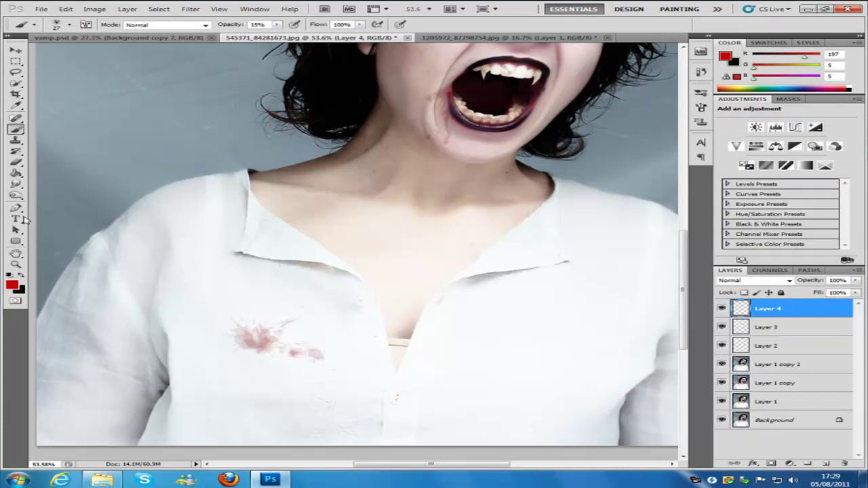
# Set the foreground colour to dark red 5d0303 and paint over the shirt stain with the 27 px spatter brush
pyautogui.click(12, 284)
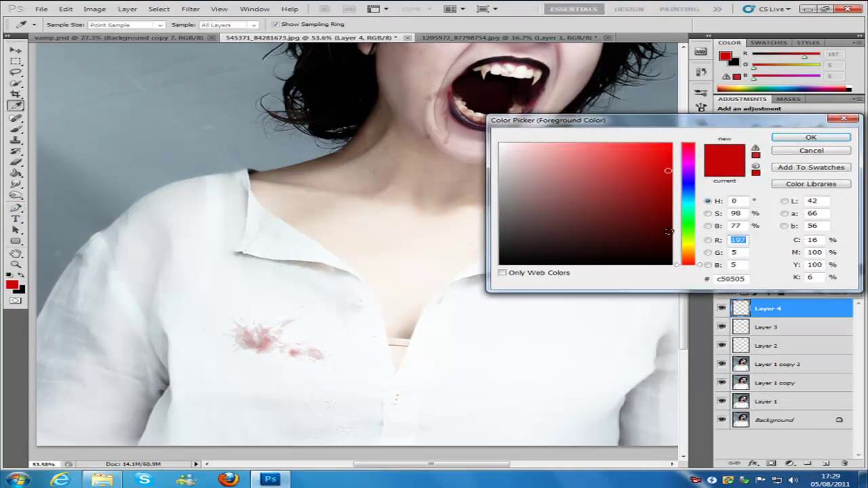
pyautogui.click(669, 231)
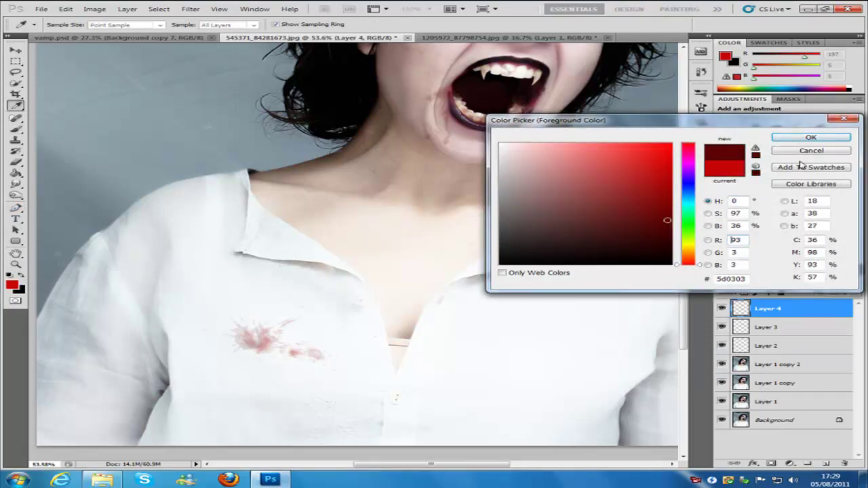
pyautogui.click(812, 138)
pyautogui.moveTo(274, 348)
pyautogui.mouseDown()
pyautogui.moveTo(253, 338)
pyautogui.moveTo(276, 344)
pyautogui.moveTo(273, 337)
pyautogui.moveTo(245, 347)
pyautogui.moveTo(259, 354)
pyautogui.moveTo(266, 342)
pyautogui.moveTo(278, 353)
pyautogui.moveTo(266, 354)
pyautogui.moveTo(328, 360)
pyautogui.moveTo(245, 335)
pyautogui.moveTo(247, 347)
pyautogui.moveTo(263, 353)
pyautogui.moveTo(302, 355)
pyautogui.mouseUp()
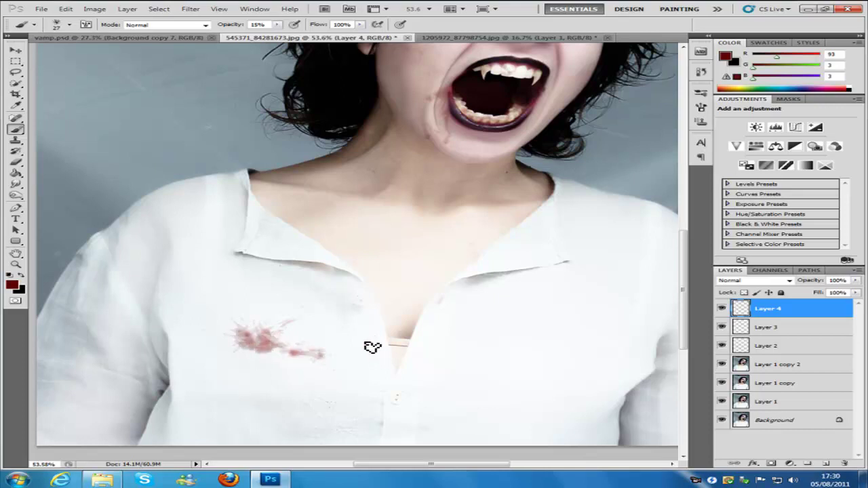
pyautogui.scroll(-5, 377, 348)
pyautogui.scroll(2, 379, 348)
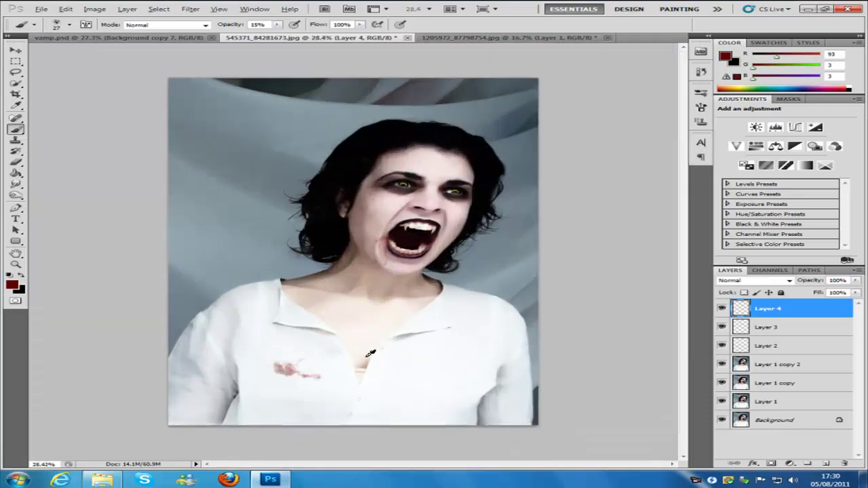
pyautogui.scroll(1, 371, 353)
pyautogui.moveTo(262, 380); pyautogui.dragTo(291, 384)
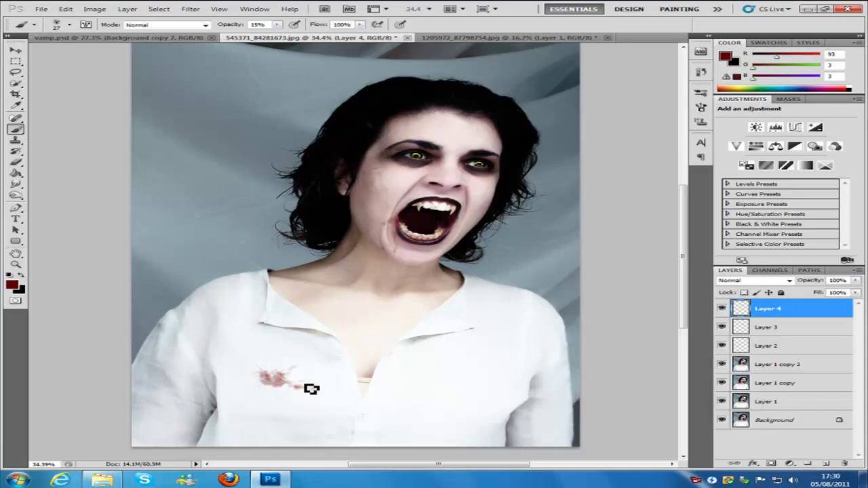
# Compare the edited portrait with the finished version in vamp.psd
pyautogui.click(150, 38)
pyautogui.click(252, 36)
pyautogui.click(145, 36)
pyautogui.click(248, 38)
pyautogui.click(177, 38)
pyautogui.click(315, 38)
pyautogui.click(173, 39)
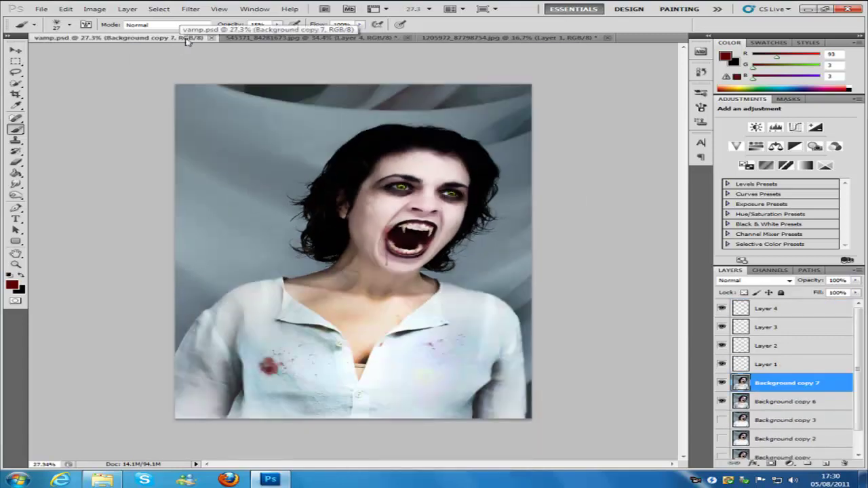
# Switch between the edited portrait and vamp.psd to compare their shading, returning to the edited portrait
pyautogui.click(308, 38)
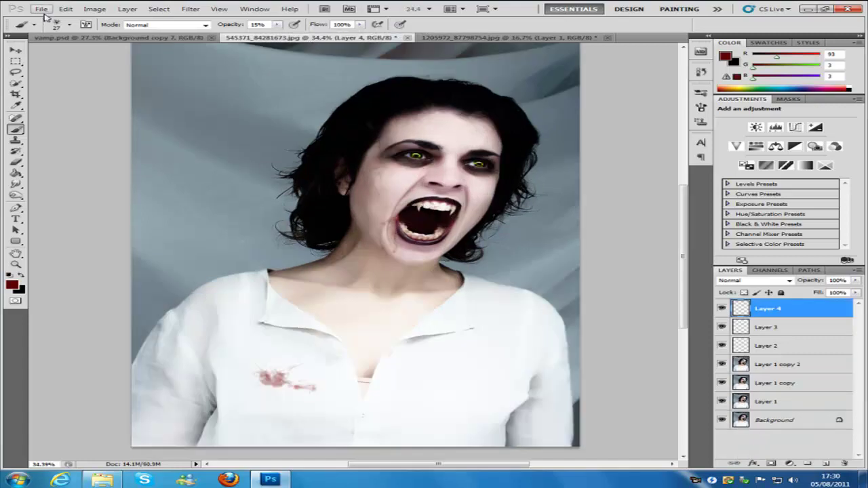
pyautogui.click(141, 39)
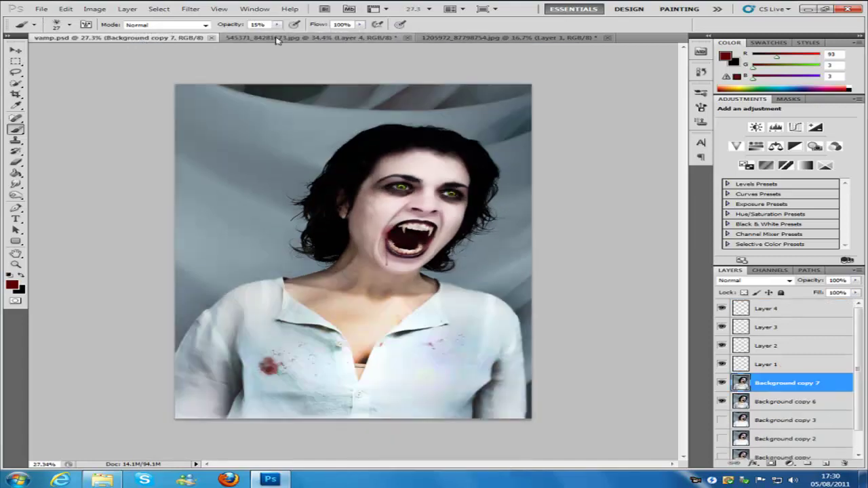
pyautogui.click(277, 39)
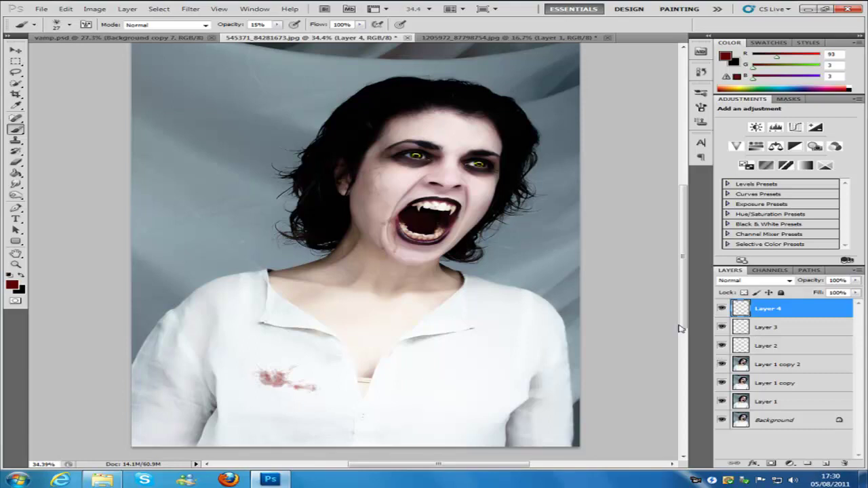
# Select Layer 1 copy 2 and enlarge the Burn tool's soft brush to 1100 px
pyautogui.click(812, 364)
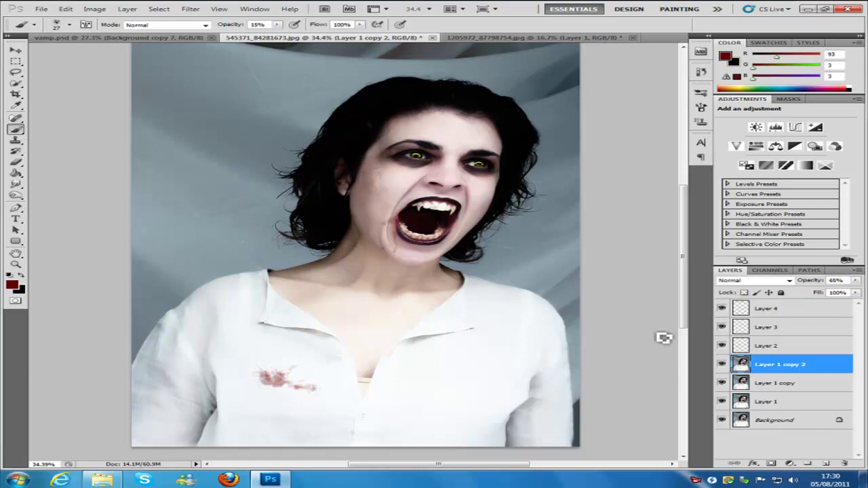
pyautogui.click(14, 195)
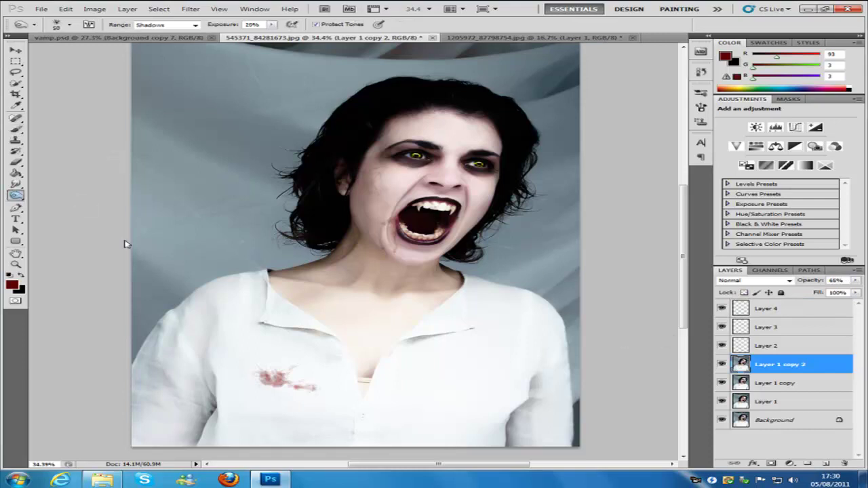
pyautogui.press(']')
pyautogui.press(']')
pyautogui.press(']')
pyautogui.press(']')
pyautogui.press(']')
pyautogui.press(']')
pyautogui.press(']')
pyautogui.press(']')
pyautogui.click(66, 25)
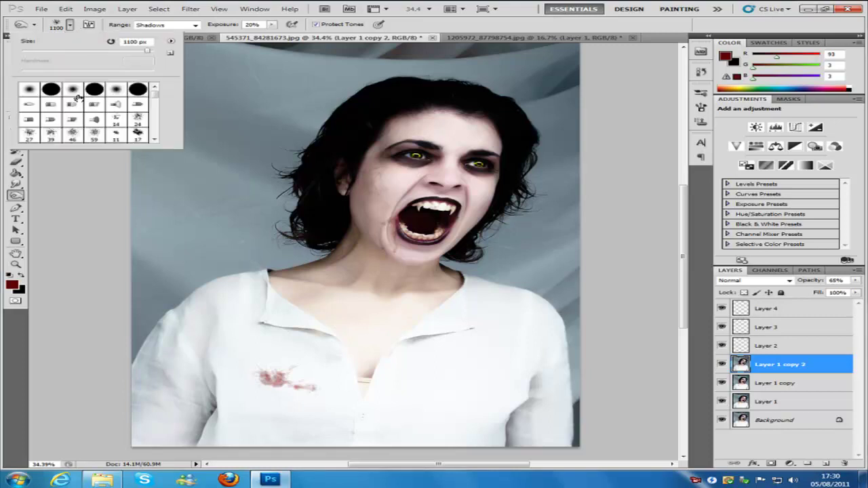
pyautogui.click(70, 25)
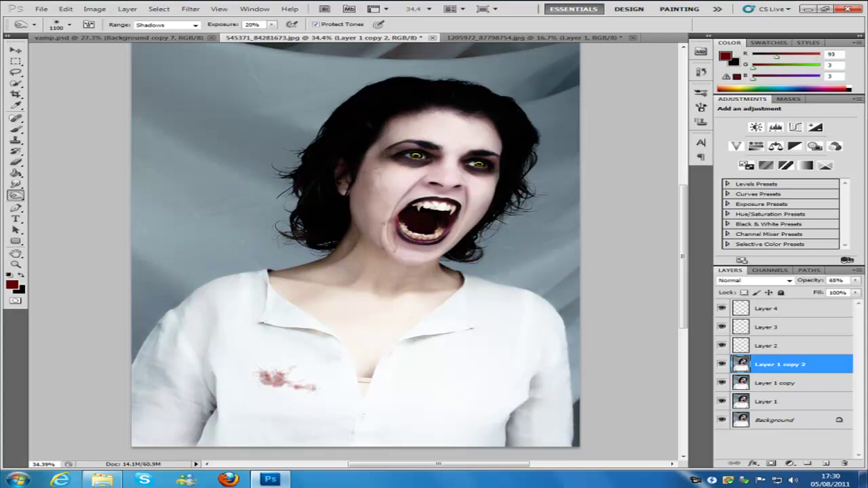
# Burn the shirt, neck and surrounding background of the portrait at 52% exposure with the range set to Midtones
pyautogui.click(271, 25)
pyautogui.moveTo(276, 40); pyautogui.dragTo(296, 39)
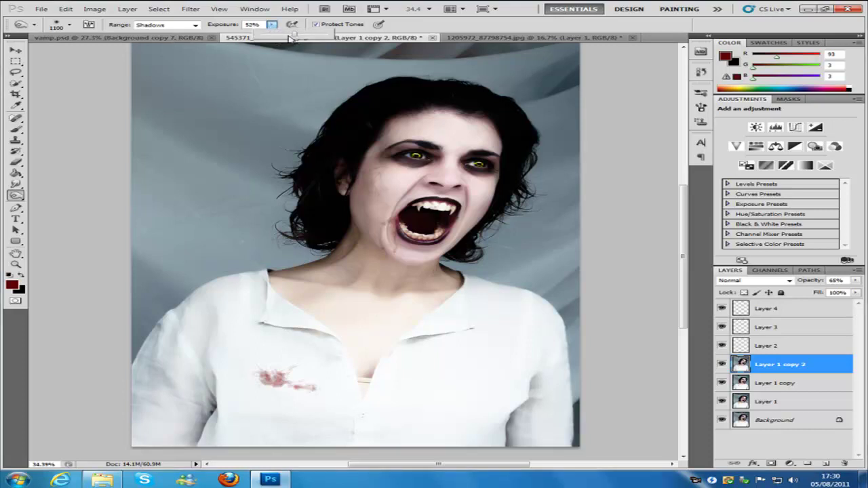
pyautogui.click(194, 25)
pyautogui.click(166, 42)
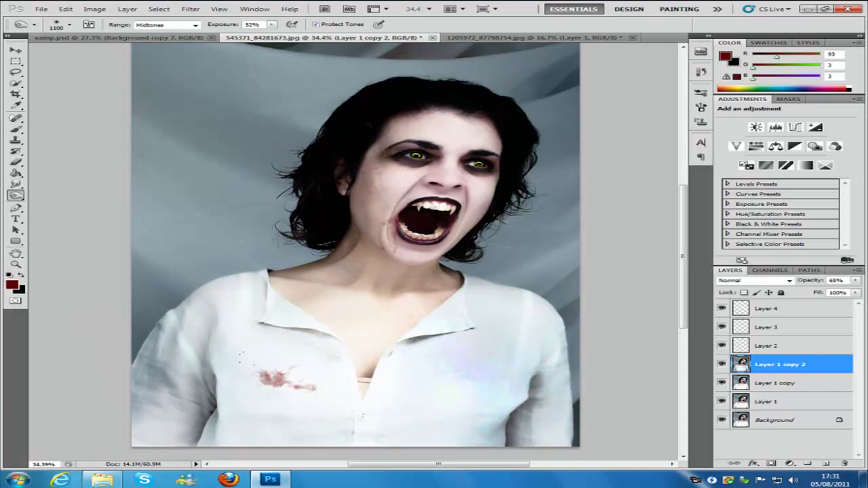
pyautogui.moveTo(237, 221)
pyautogui.mouseDown()
pyautogui.moveTo(261, 256)
pyautogui.moveTo(269, 181)
pyautogui.moveTo(304, 112)
pyautogui.mouseUp()
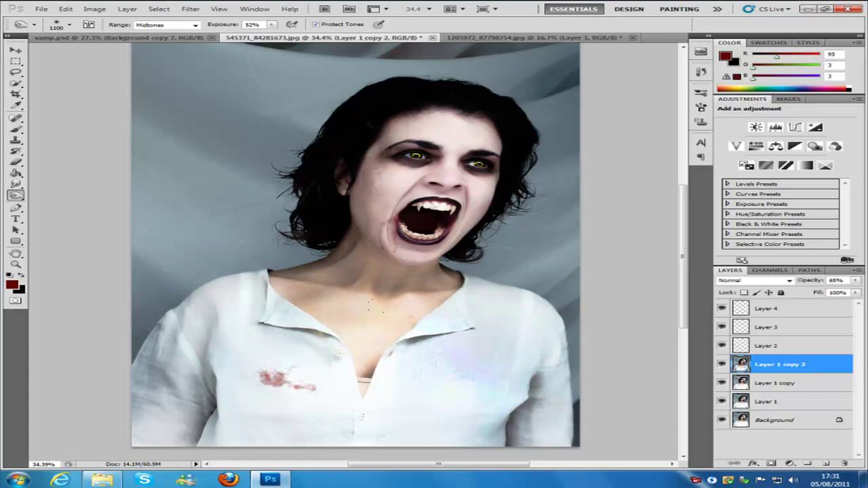
pyautogui.scroll(-2, 355, 244)
pyautogui.scroll(2, 355, 245)
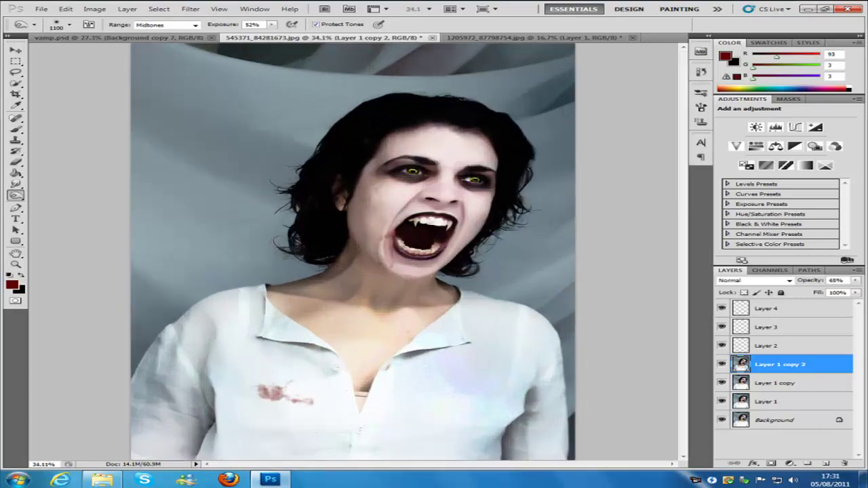